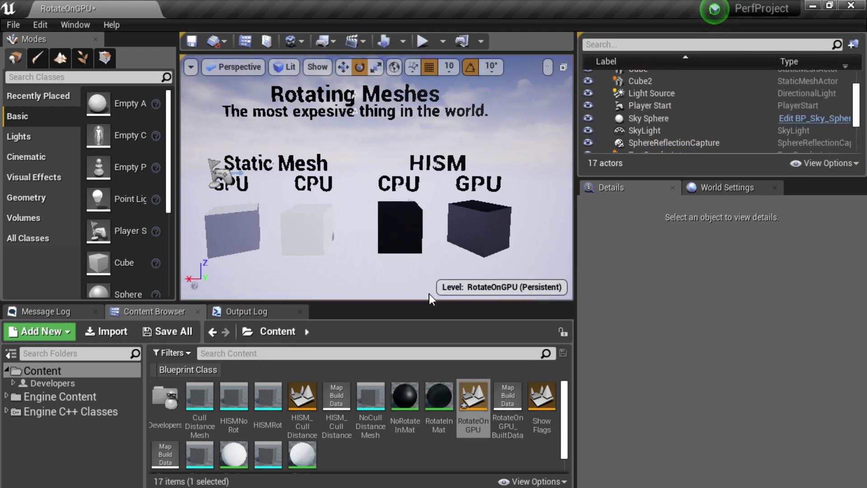
Select the actor holding the HISM cubes and delete its extra HierarchicalInstancedStaticMesh component.
{"action": "right_click_drag", "start_coordinate": [470, 235], "coordinate": [469, 217]}
{"action": "left_click", "coordinate": [468, 217]}
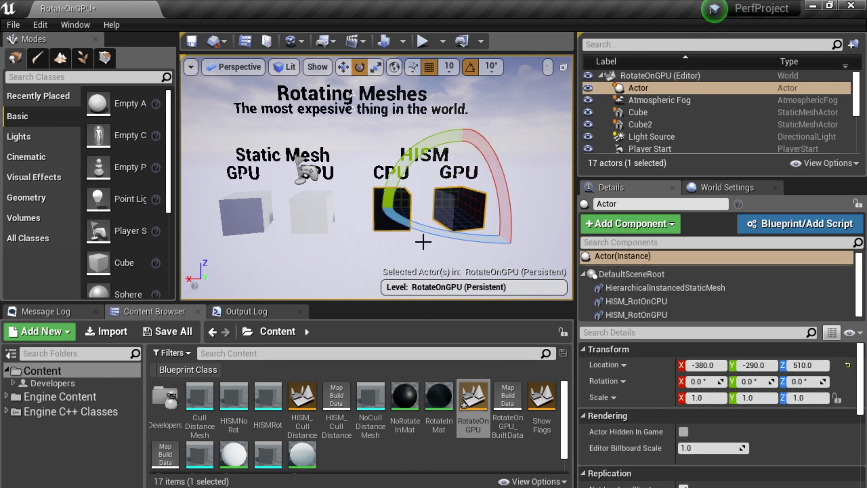
{"action": "right_click_drag", "start_coordinate": [269, 252], "coordinate": [280, 247]}
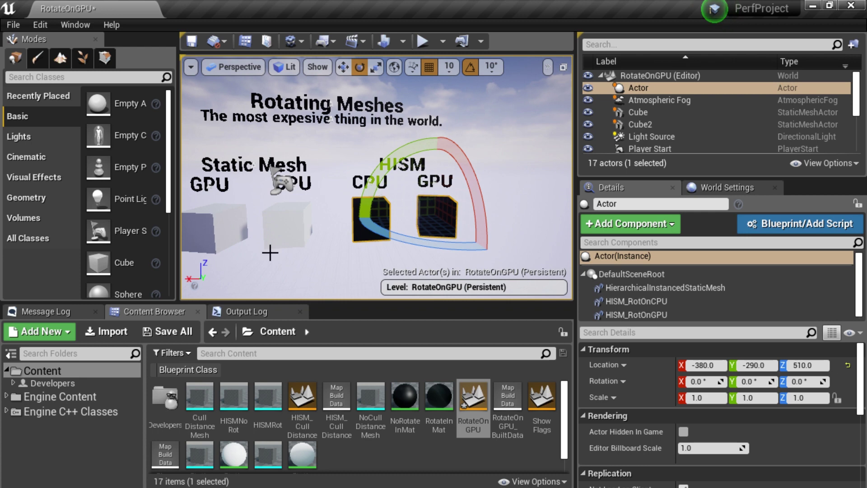
{"action": "right_click_drag", "start_coordinate": [467, 178], "coordinate": [505, 178]}
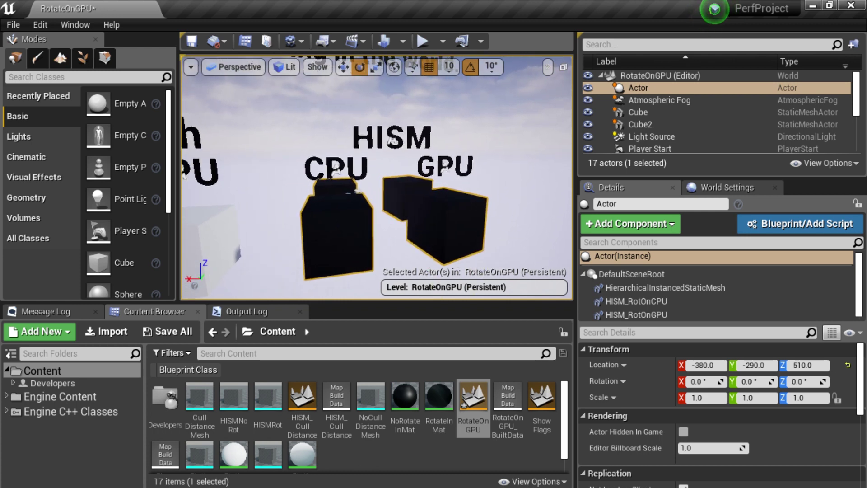
{"action": "scroll", "coordinate": [269, 248], "scroll_direction": "down", "scroll_amount": 3}
{"action": "right_click_drag", "start_coordinate": [480, 195], "coordinate": [492, 202]}
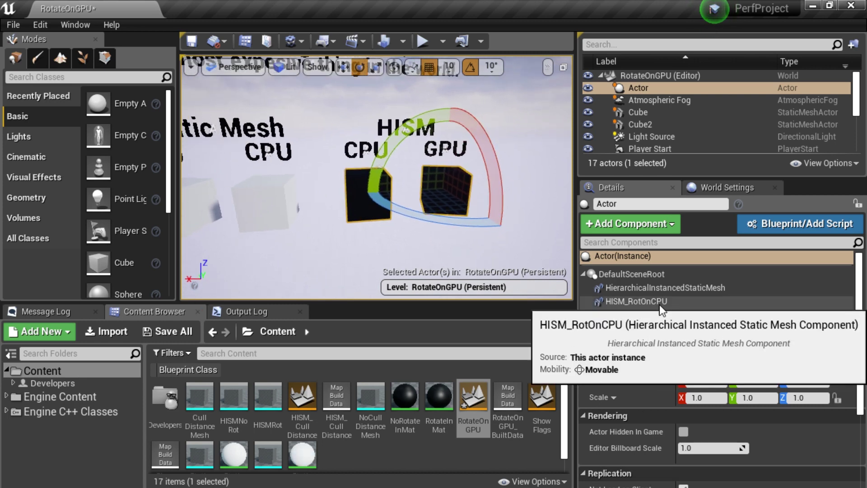
{"action": "left_click", "coordinate": [658, 291]}
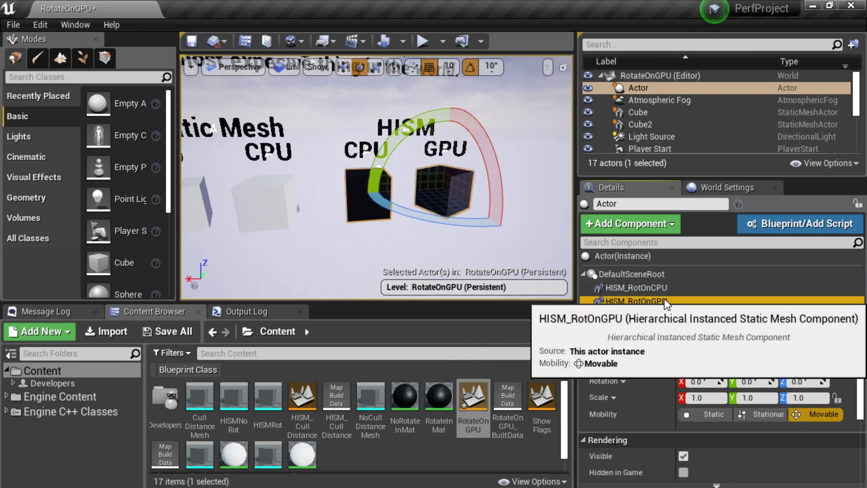
Select the HISM_RotOnGPU component and examine its static mesh, material and instances alongside the rotating cube.
{"action": "left_click", "coordinate": [656, 301]}
{"action": "scroll", "coordinate": [638, 383], "scroll_direction": "down", "scroll_amount": 2}
{"action": "scroll", "coordinate": [641, 375], "scroll_direction": "down", "scroll_amount": 2}
{"action": "scroll", "coordinate": [645, 364], "scroll_direction": "down", "scroll_amount": 2}
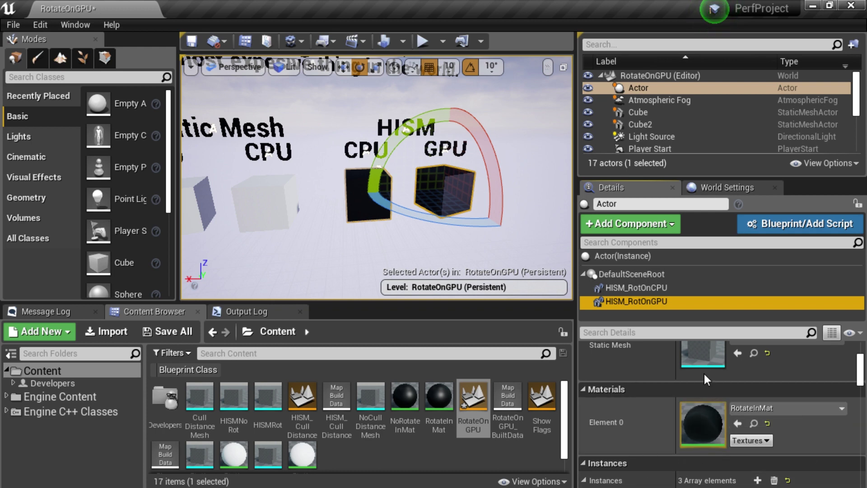
{"action": "right_click_drag", "start_coordinate": [418, 255], "coordinate": [439, 273]}
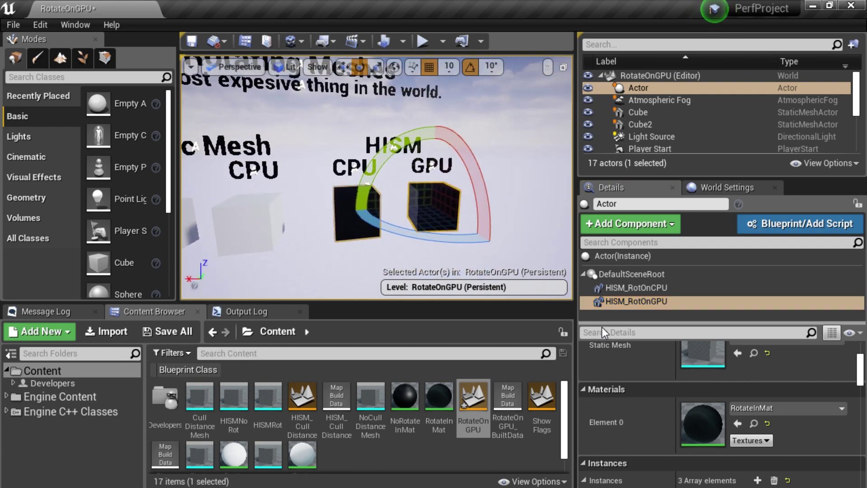
{"action": "right_click_drag", "start_coordinate": [412, 265], "coordinate": [486, 298]}
{"action": "right_click_drag", "start_coordinate": [425, 281], "coordinate": [425, 282]}
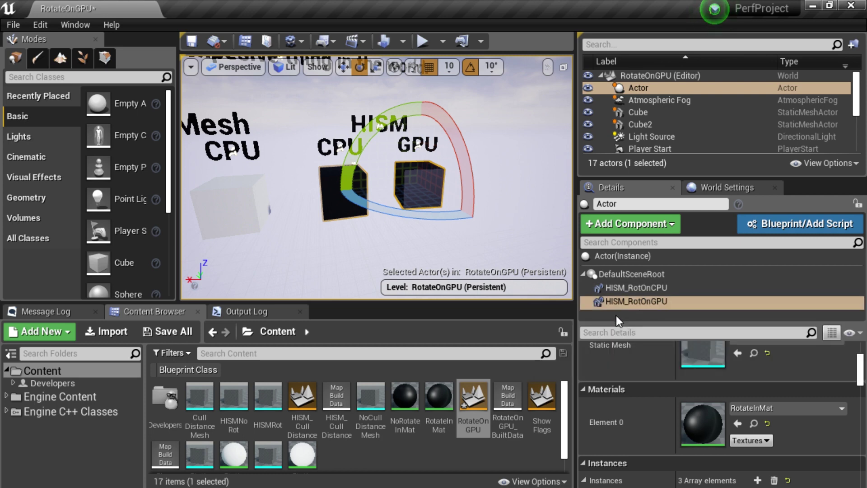
Open the RotateInMat material and examine its Time, Divide and RotateAboutWorldAxis_cheap nodes, selecting all three.
{"action": "double_click", "coordinate": [709, 409]}
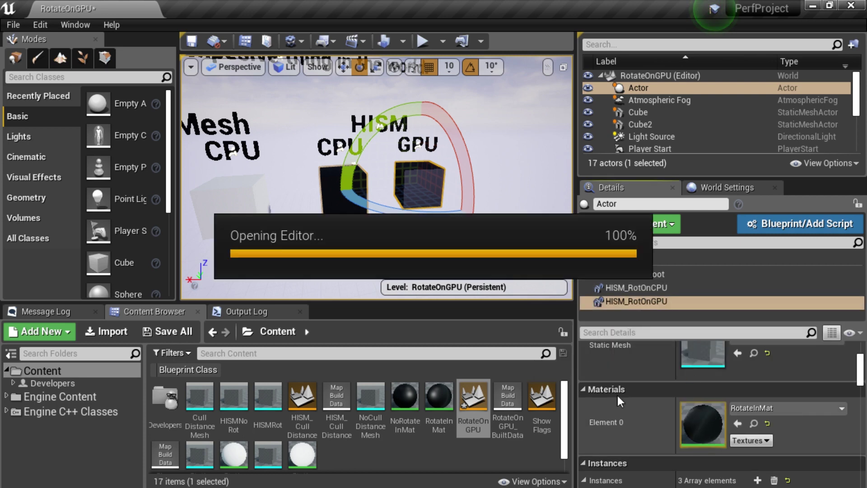
{"action": "right_click_drag", "start_coordinate": [460, 215], "coordinate": [636, 220]}
{"action": "scroll", "coordinate": [505, 133], "scroll_direction": "up", "scroll_amount": 2}
{"action": "left_click", "coordinate": [506, 167]}
{"action": "left_click_drag", "start_coordinate": [576, 171], "coordinate": [557, 262]}
{"action": "right_click_drag", "start_coordinate": [561, 129], "coordinate": [513, 223]}
{"action": "scroll", "coordinate": [513, 223], "scroll_direction": "down", "scroll_amount": 2}
{"action": "left_click_drag", "start_coordinate": [630, 131], "coordinate": [568, 252]}
{"action": "right_click_drag", "start_coordinate": [568, 252], "coordinate": [459, 238]}
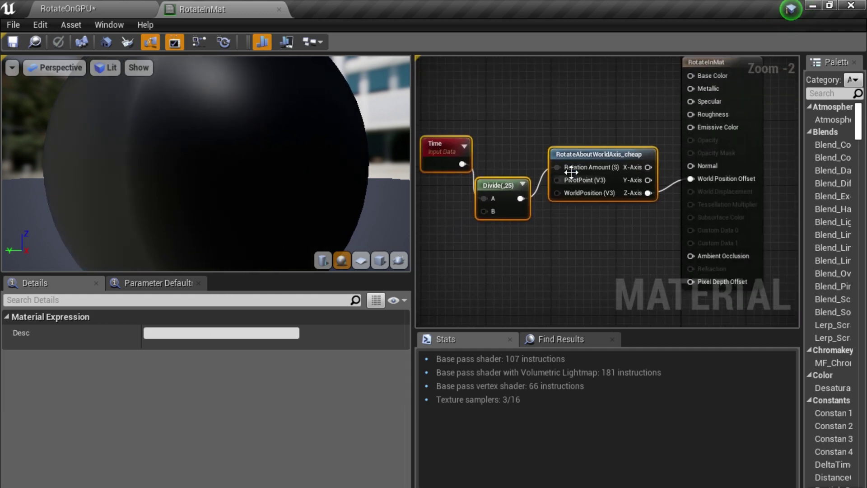
Deselect the nodes and move the RotateInMat result node slightly farther from the RotateAboutWorldAxis_cheap node.
{"action": "left_click", "coordinate": [655, 137]}
{"action": "mouse_move", "coordinate": [589, 170]}
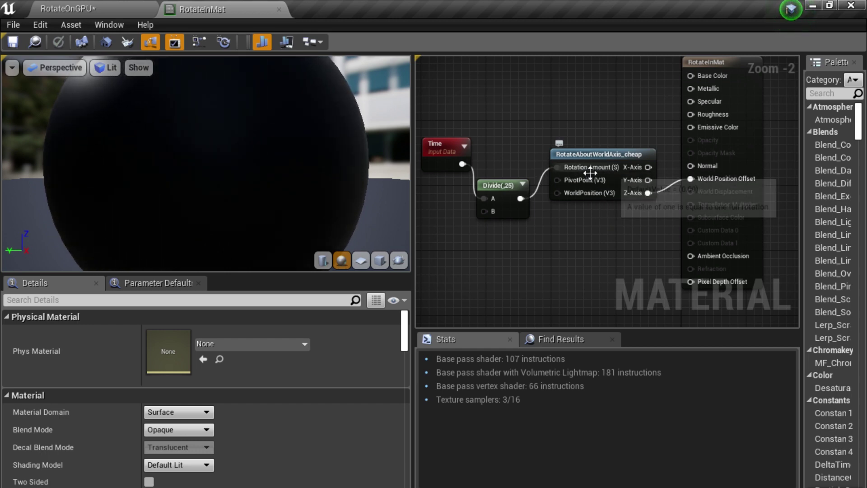
{"action": "right_click_drag", "start_coordinate": [655, 180], "coordinate": [611, 220]}
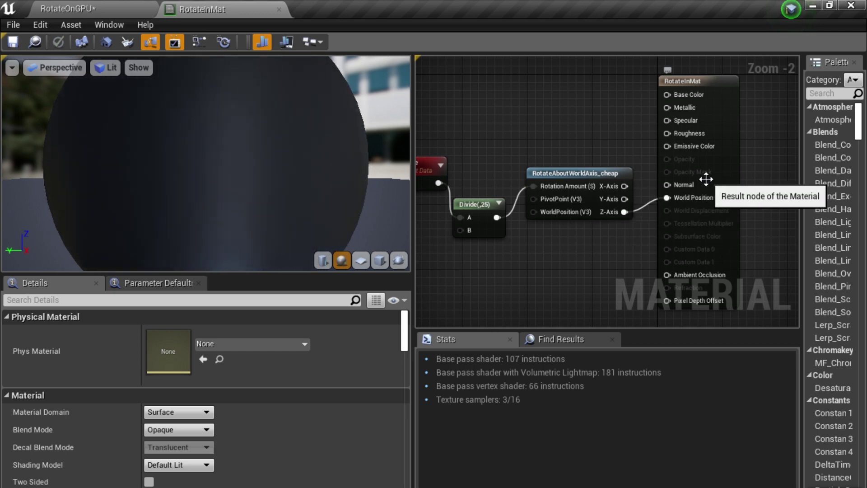
{"action": "left_click_drag", "start_coordinate": [720, 178], "coordinate": [747, 179]}
{"action": "right_click_drag", "start_coordinate": [669, 172], "coordinate": [736, 142]}
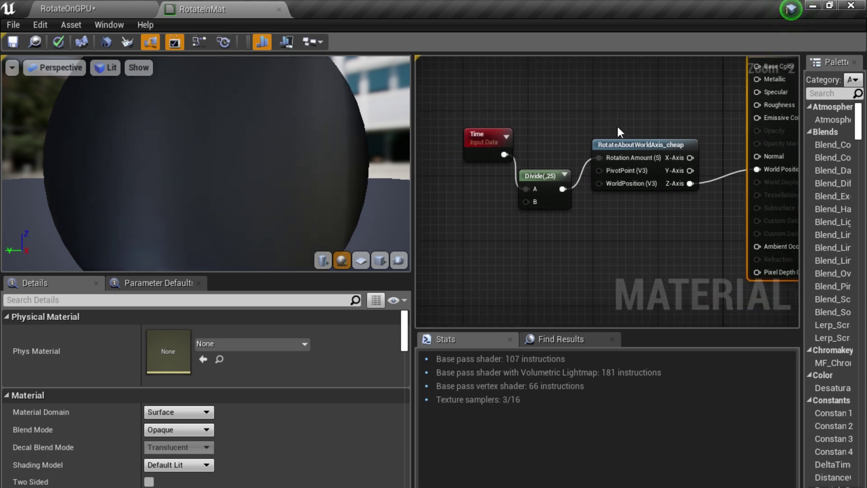
{"action": "right_click_drag", "start_coordinate": [617, 125], "coordinate": [573, 121]}
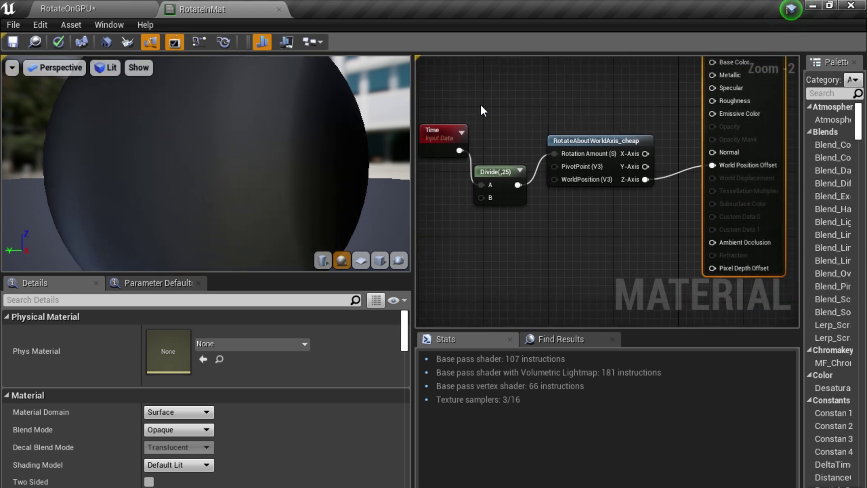
{"action": "right_click_drag", "start_coordinate": [571, 112], "coordinate": [596, 117]}
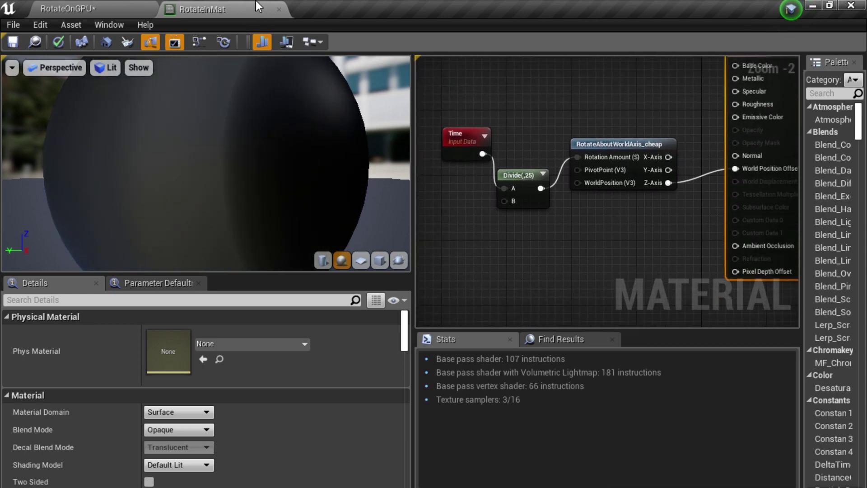
{"action": "left_click", "coordinate": [726, 455]}
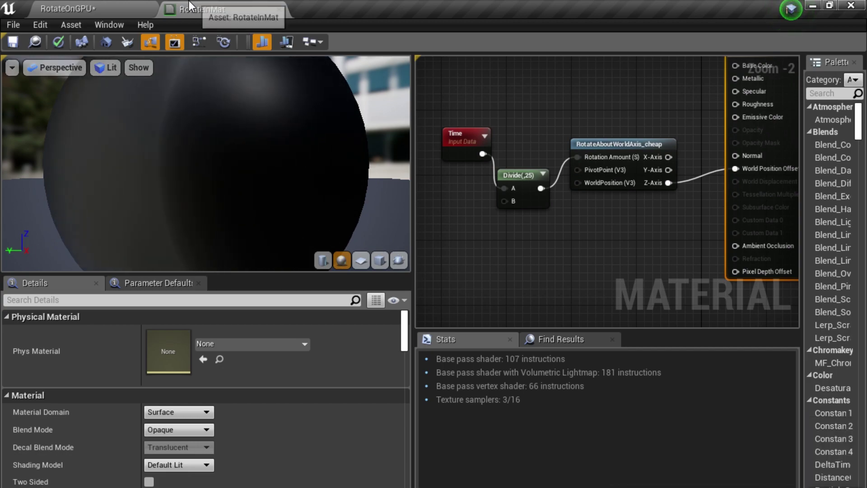
Return to the RotateOnGPU level and compare the static mesh and HISM cubes under the CPU and GPU labels.
{"action": "left_click", "coordinate": [73, 9]}
{"action": "right_click_drag", "start_coordinate": [522, 158], "coordinate": [480, 166]}
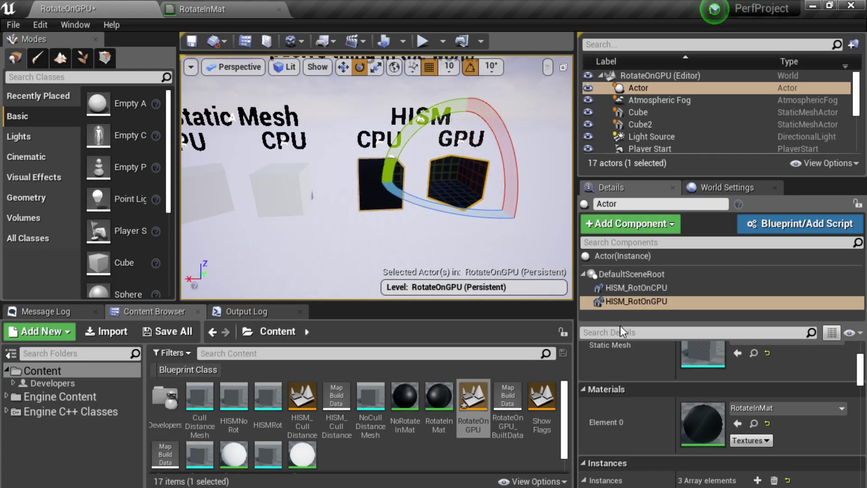
{"action": "right_click_drag", "start_coordinate": [318, 186], "coordinate": [409, 168]}
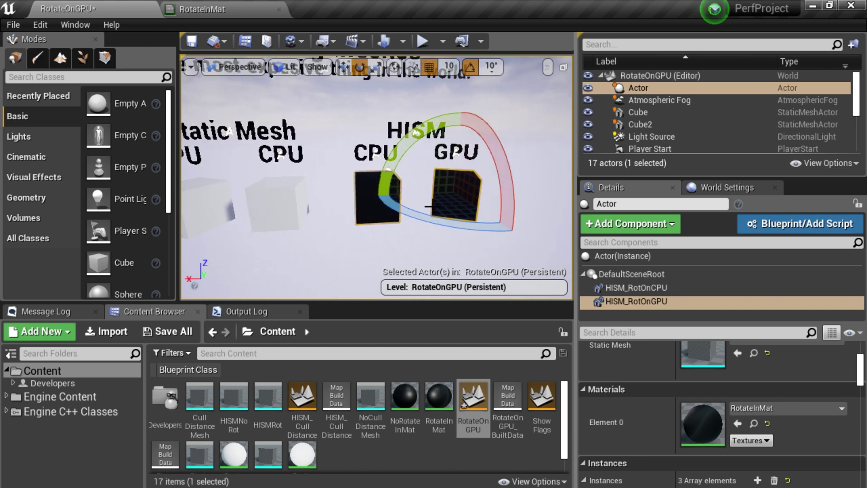
{"action": "middle_click_drag", "start_coordinate": [474, 270], "coordinate": [506, 203]}
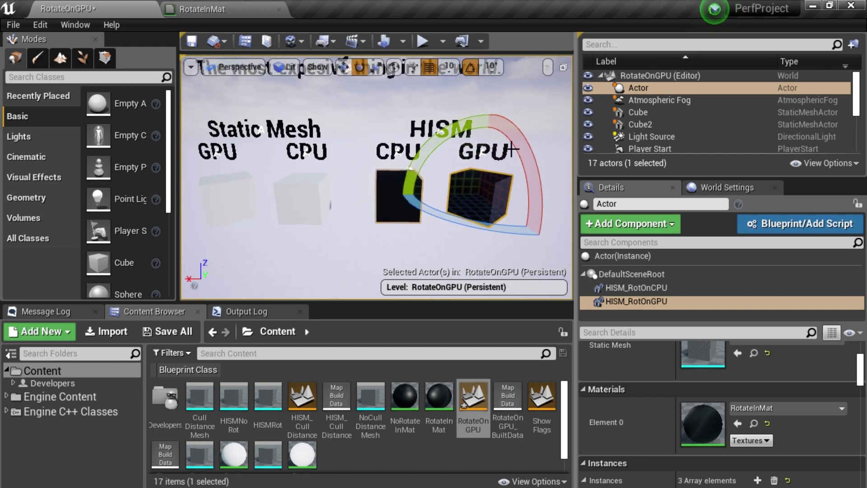
{"action": "left_click", "coordinate": [536, 160]}
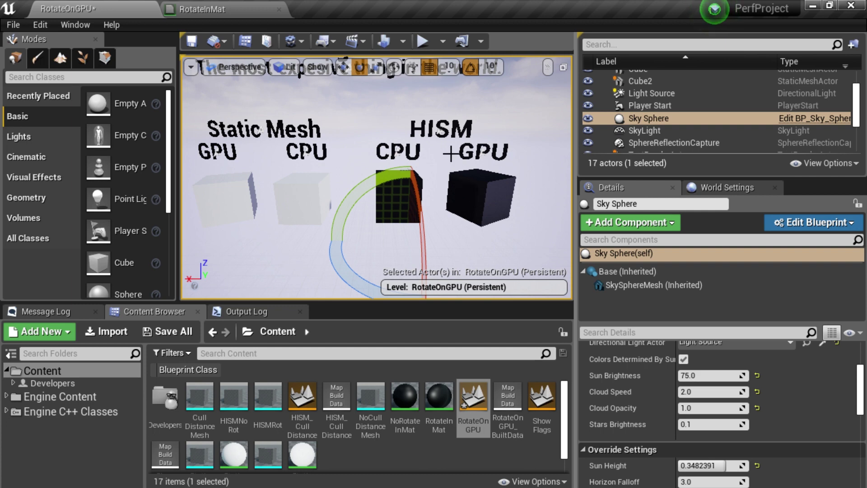
{"action": "right_click_drag", "start_coordinate": [455, 204], "coordinate": [460, 194]}
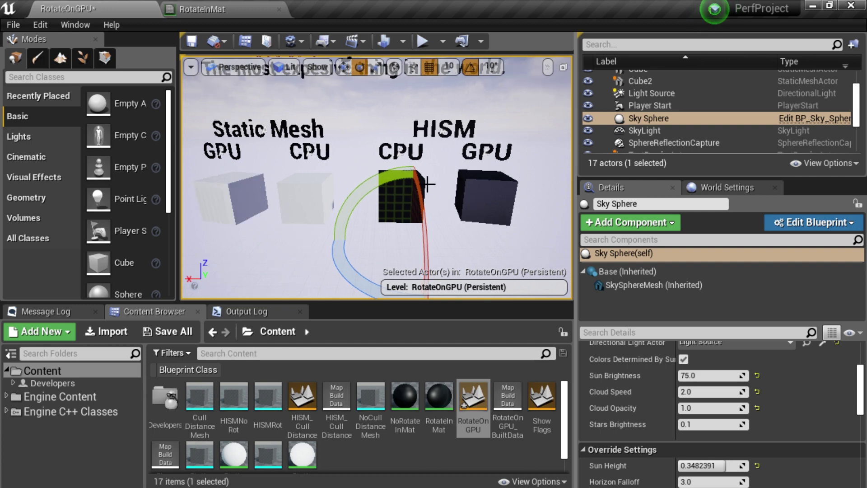
{"action": "left_click", "coordinate": [388, 172]}
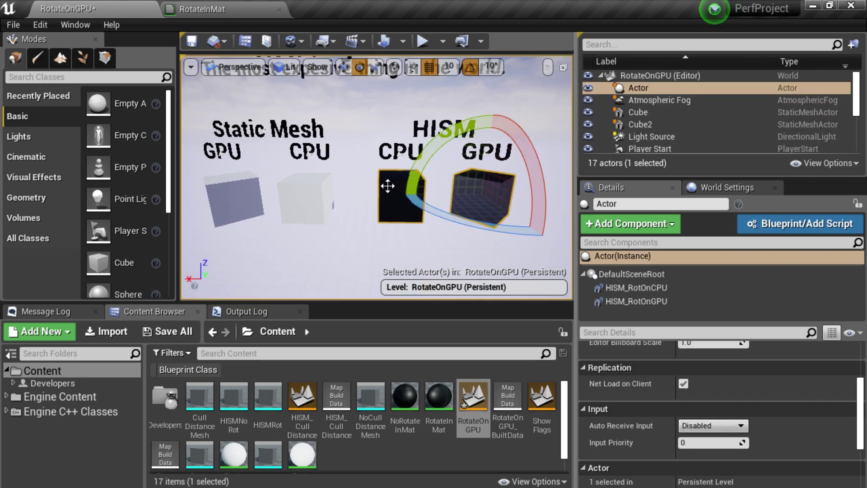
{"action": "left_click", "coordinate": [374, 130]}
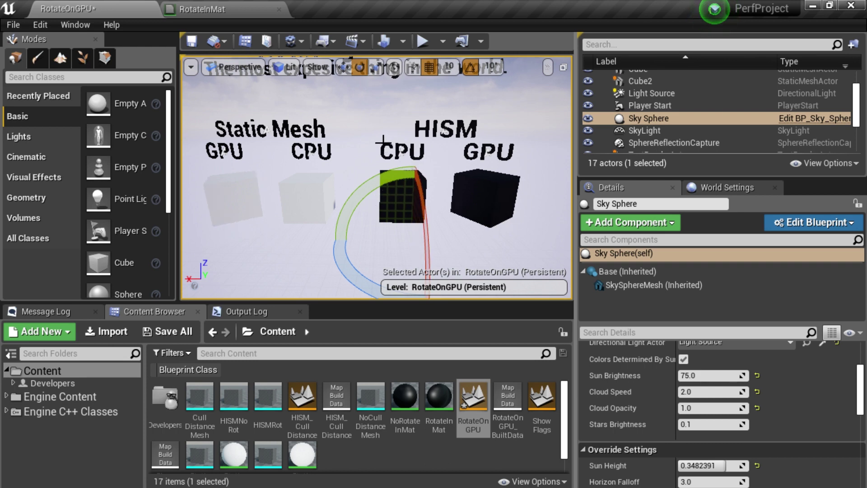
Reselect the HISM cubes' actor and check the material assigned to its HISM_RotOnGPU component.
{"action": "right_click_drag", "start_coordinate": [384, 137], "coordinate": [402, 146]}
{"action": "right_click_drag", "start_coordinate": [388, 193], "coordinate": [352, 202]}
{"action": "right_click_drag", "start_coordinate": [421, 194], "coordinate": [426, 189]}
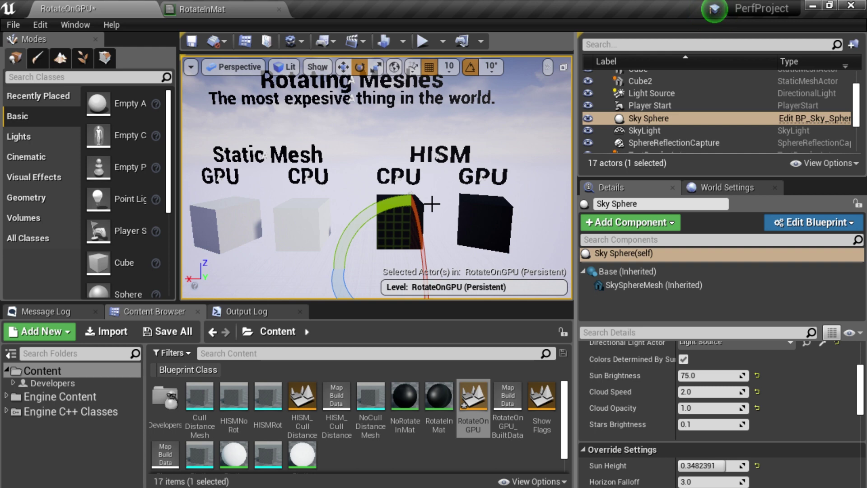
{"action": "right_click_drag", "start_coordinate": [451, 220], "coordinate": [436, 207]}
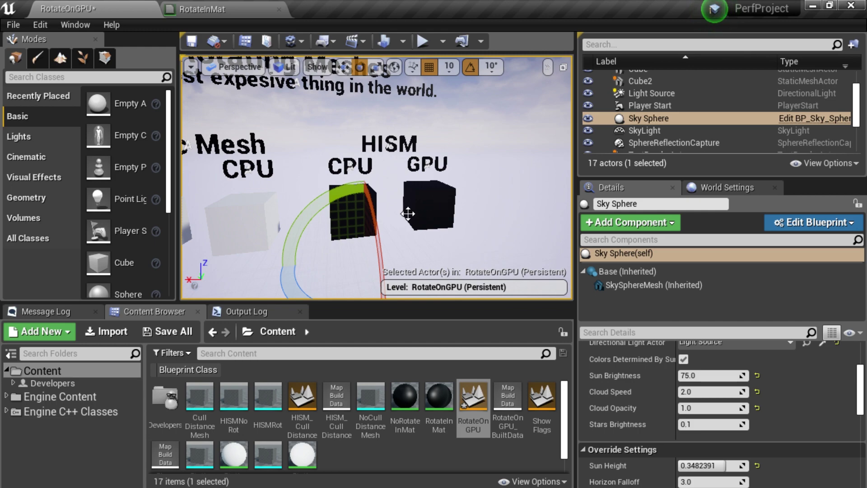
{"action": "mouse_move", "coordinate": [454, 219]}
{"action": "right_mouse_down"}
{"action": "mouse_move", "coordinate": [447, 204]}
{"action": "mouse_move", "coordinate": [406, 217]}
{"action": "mouse_move", "coordinate": [398, 204]}
{"action": "mouse_move", "coordinate": [443, 208]}
{"action": "right_mouse_up"}
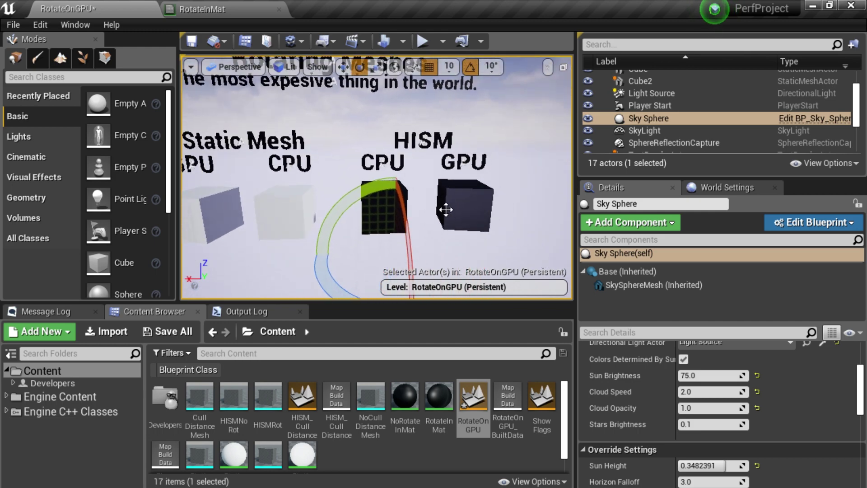
{"action": "left_click", "coordinate": [457, 190]}
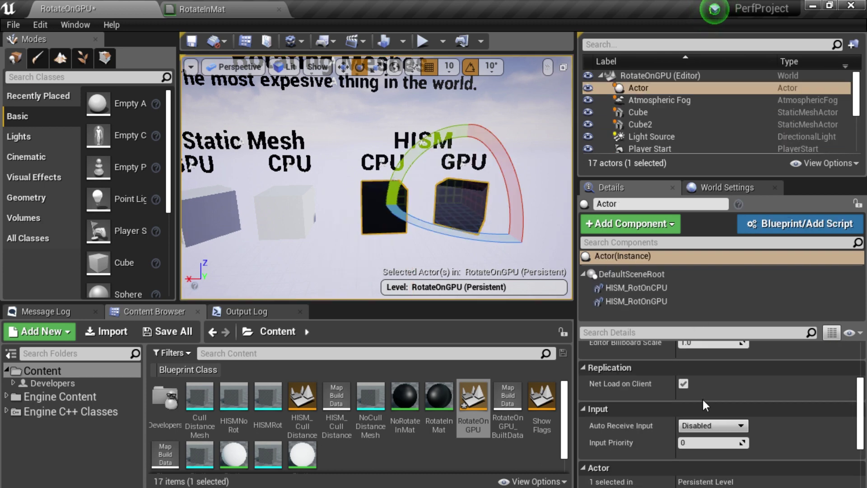
{"action": "left_click", "coordinate": [643, 301]}
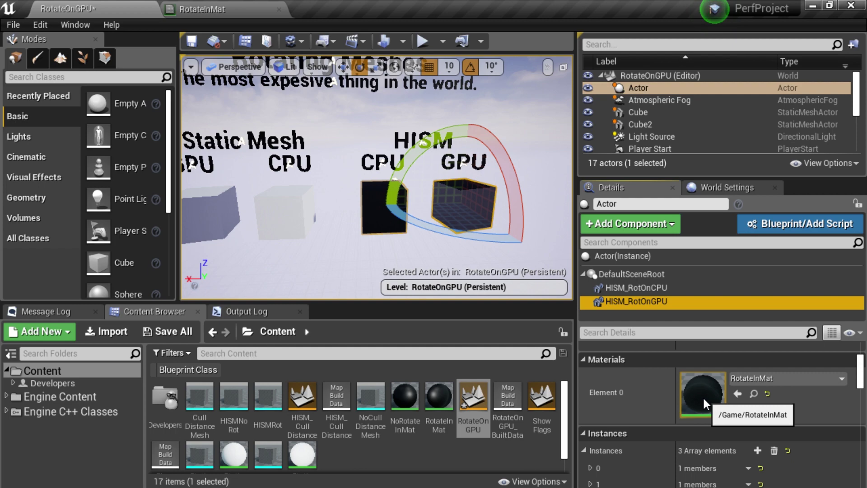
{"action": "right_click_drag", "start_coordinate": [350, 169], "coordinate": [364, 144]}
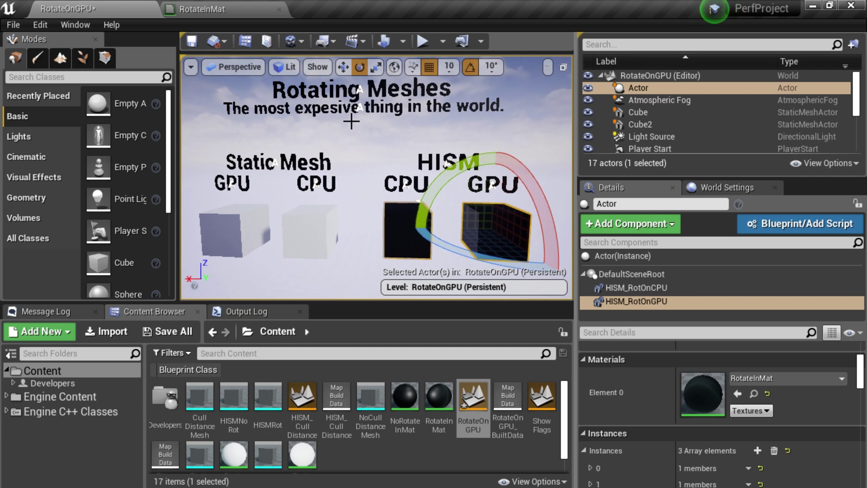
Open the level blueprint and widen the event graph area so the whole node network fits.
{"action": "left_click", "coordinate": [327, 45]}
{"action": "left_click", "coordinate": [384, 148]}
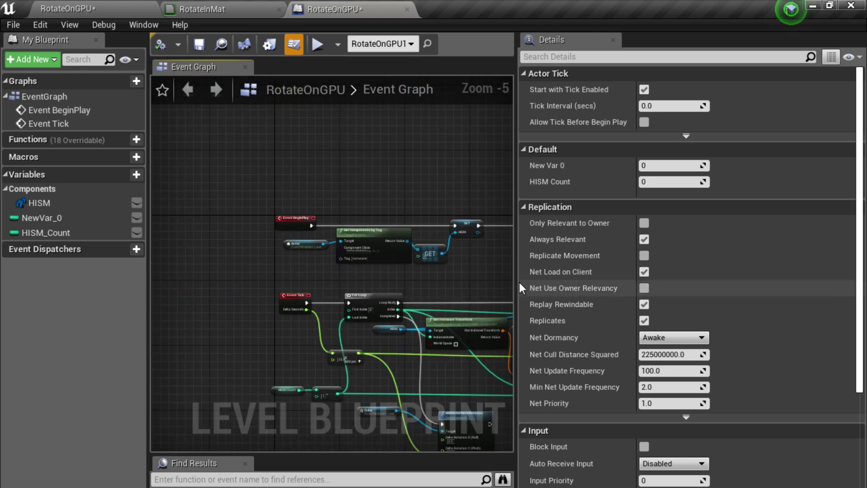
{"action": "left_click_drag", "start_coordinate": [517, 282], "coordinate": [740, 280]}
{"action": "right_click_drag", "start_coordinate": [546, 276], "coordinate": [522, 204]}
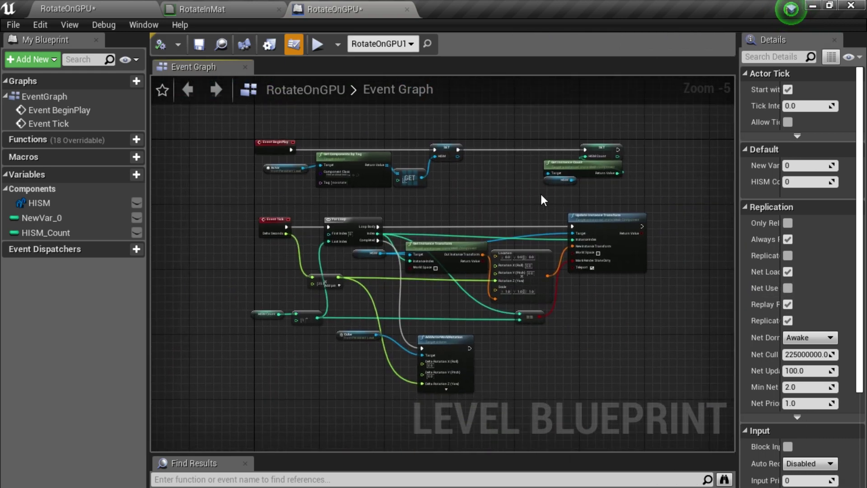
Examine the Event Tick network that loops over the HISM instances and updates their transforms.
{"action": "scroll", "coordinate": [428, 222], "scroll_direction": "up", "scroll_amount": 4}
{"action": "scroll", "coordinate": [429, 223], "scroll_direction": "down", "scroll_amount": 4}
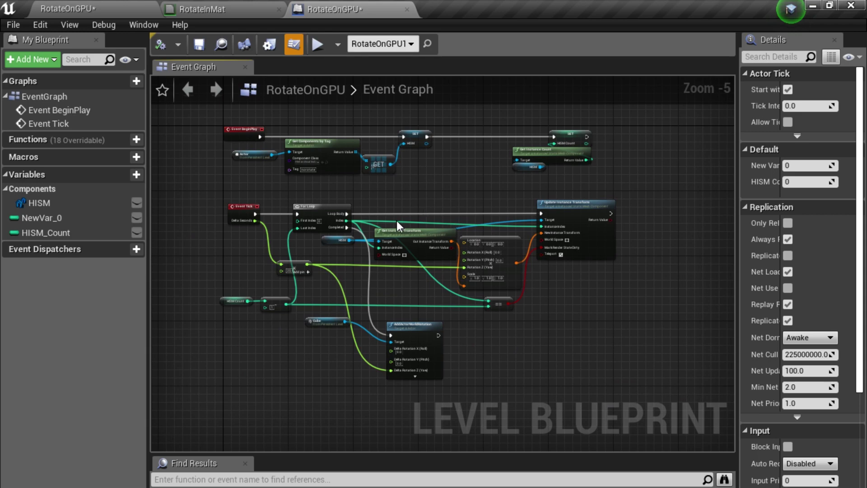
{"action": "scroll", "coordinate": [399, 220], "scroll_direction": "up", "scroll_amount": 4}
{"action": "scroll", "coordinate": [404, 220], "scroll_direction": "down", "scroll_amount": 3}
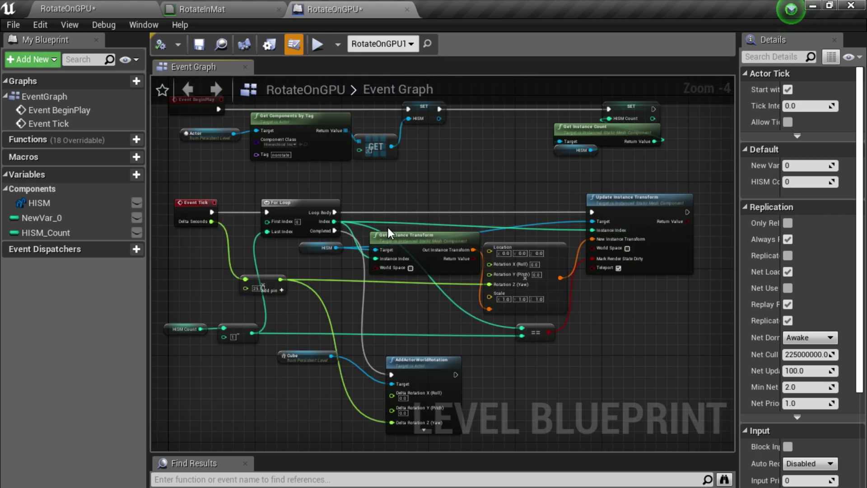
{"action": "right_click_drag", "start_coordinate": [366, 219], "coordinate": [401, 248]}
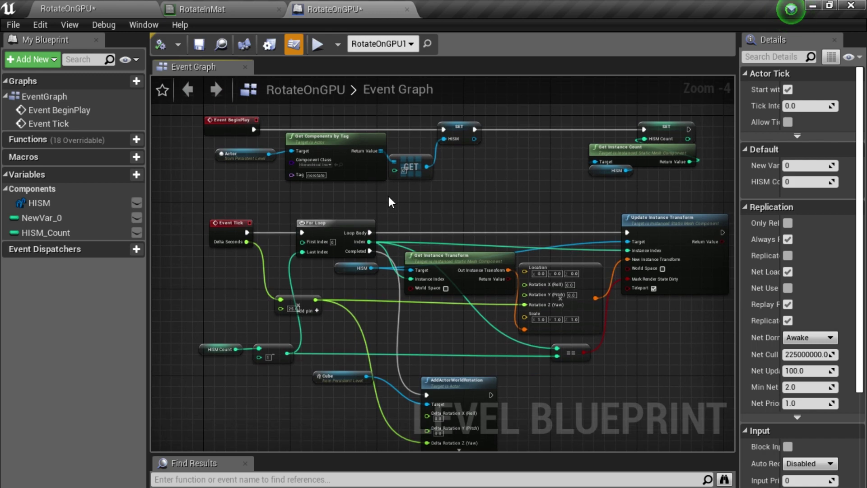
{"action": "scroll", "coordinate": [413, 196], "scroll_direction": "up", "scroll_amount": 4}
{"action": "scroll", "coordinate": [412, 198], "scroll_direction": "down", "scroll_amount": 5}
Select the Event BeginPlay nodes up to the HISM setter and examine the Get Components by Tag inputs.
{"action": "left_click_drag", "start_coordinate": [619, 178], "coordinate": [259, 270]}
{"action": "left_click_drag", "start_coordinate": [199, 275], "coordinate": [199, 275]}
{"action": "scroll", "coordinate": [221, 263], "scroll_direction": "up", "scroll_amount": 5}
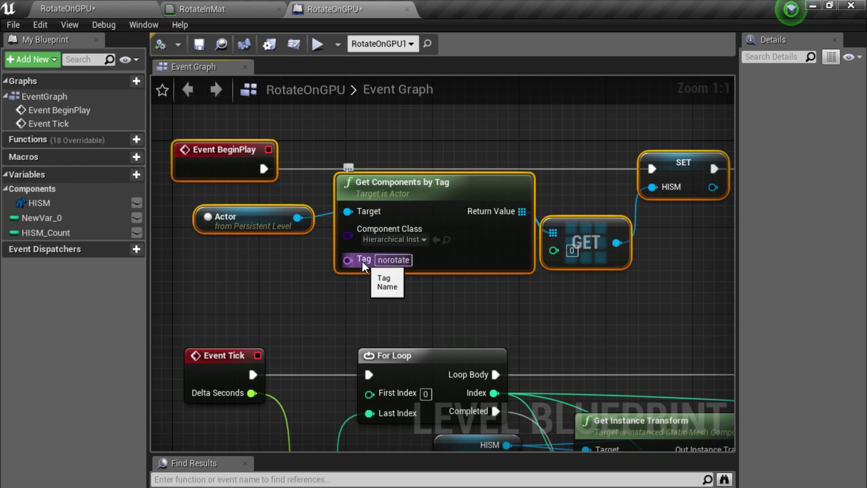
Select the actor's HISM_RotOnCPU component, check its assigned material, and return to the level blueprint.
{"action": "left_click", "coordinate": [137, 4]}
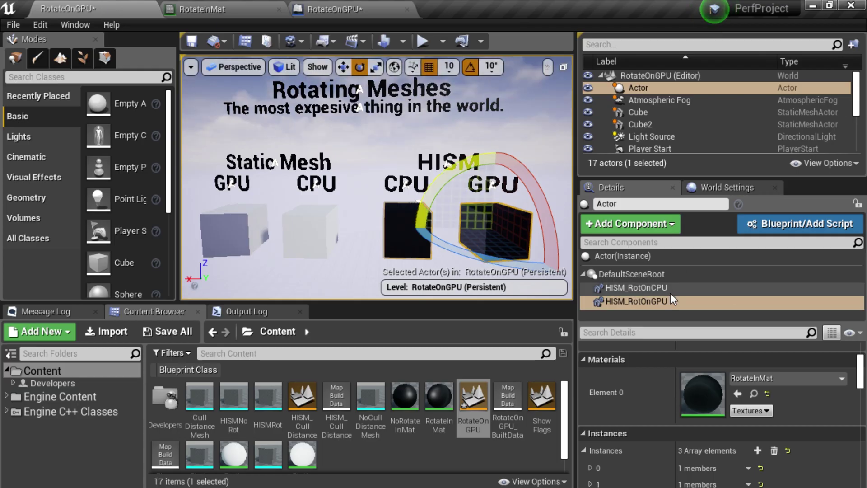
{"action": "left_click", "coordinate": [646, 289]}
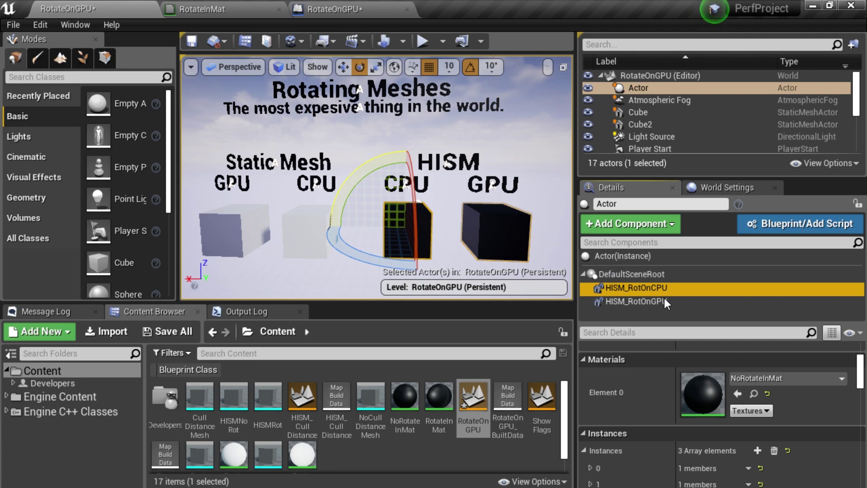
{"action": "left_click", "coordinate": [362, 3]}
Examine the HISM setter and select the Event BeginPlay nodes that follow it.
{"action": "right_click_drag", "start_coordinate": [401, 241], "coordinate": [345, 174]}
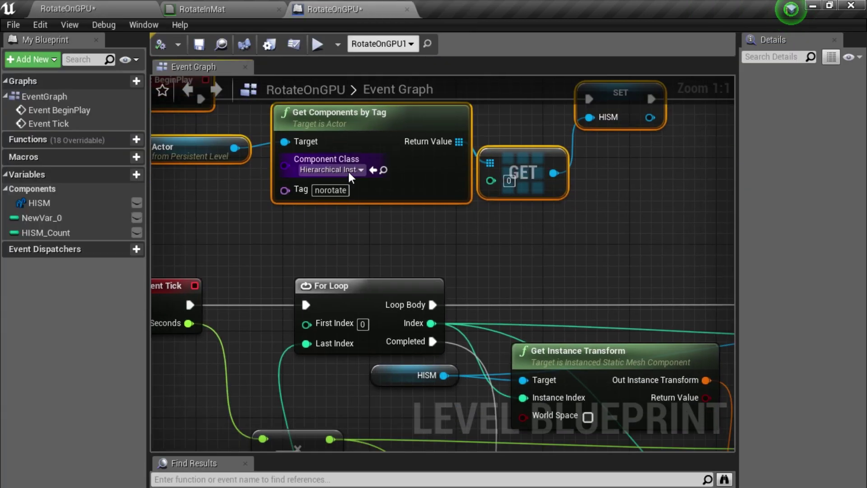
{"action": "scroll", "coordinate": [345, 174], "scroll_direction": "down", "scroll_amount": 2}
{"action": "left_click_drag", "start_coordinate": [615, 129], "coordinate": [541, 146]}
{"action": "right_click_drag", "start_coordinate": [585, 175], "coordinate": [409, 198]}
{"action": "right_click_drag", "start_coordinate": [553, 213], "coordinate": [438, 210]}
{"action": "left_click_drag", "start_coordinate": [380, 129], "coordinate": [660, 212]}
Select the whole Event Tick network, including the AddActorWorldRotation node for the cube, and examine its connections.
{"action": "right_click_drag", "start_coordinate": [454, 247], "coordinate": [555, 194]}
{"action": "scroll", "coordinate": [419, 282], "scroll_direction": "down", "scroll_amount": 1}
{"action": "right_click_drag", "start_coordinate": [418, 282], "coordinate": [467, 258]}
{"action": "scroll", "coordinate": [468, 222], "scroll_direction": "down", "scroll_amount": 1}
{"action": "left_click_drag", "start_coordinate": [692, 165], "coordinate": [308, 327]}
{"action": "scroll", "coordinate": [405, 311], "scroll_direction": "up", "scroll_amount": 4}
{"action": "scroll", "coordinate": [441, 366], "scroll_direction": "down", "scroll_amount": 3}
{"action": "right_click_drag", "start_coordinate": [440, 366], "coordinate": [556, 249]}
{"action": "scroll", "coordinate": [591, 264], "scroll_direction": "down", "scroll_amount": 1}
{"action": "scroll", "coordinate": [494, 268], "scroll_direction": "down", "scroll_amount": 1}
{"action": "left_click_drag", "start_coordinate": [704, 185], "coordinate": [250, 411]}
{"action": "scroll", "coordinate": [419, 261], "scroll_direction": "up", "scroll_amount": 3}
{"action": "scroll", "coordinate": [429, 274], "scroll_direction": "down", "scroll_amount": 2}
{"action": "right_click_drag", "start_coordinate": [402, 279], "coordinate": [362, 245]}
{"action": "right_click_drag", "start_coordinate": [393, 270], "coordinate": [369, 168]}
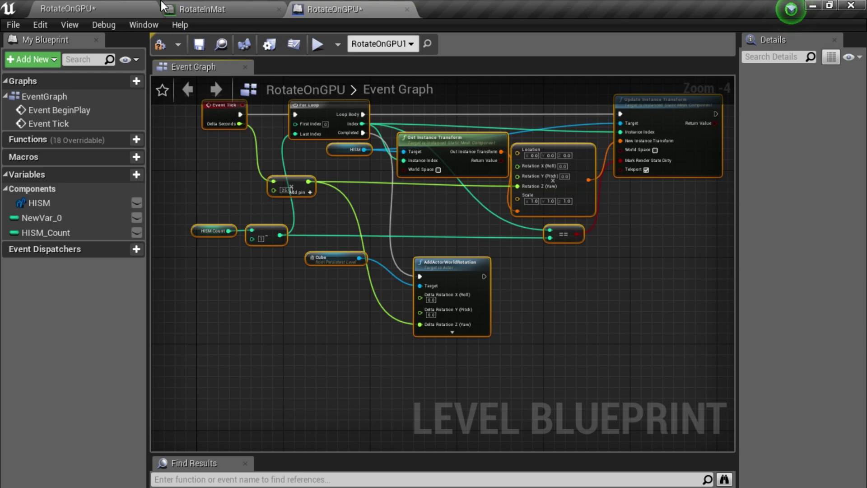
Return to the level editor, open the Session Frontend and show its Profiler.
{"action": "left_click", "coordinate": [123, 11]}
{"action": "right_click_drag", "start_coordinate": [461, 205], "coordinate": [478, 240]}
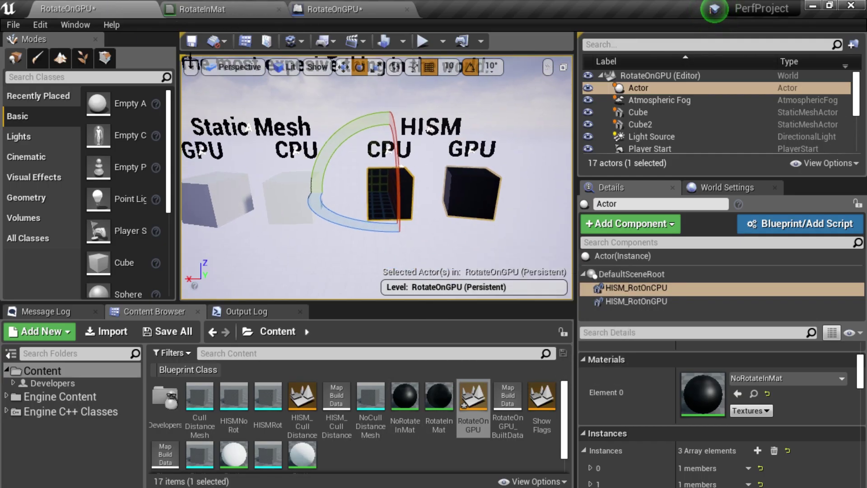
{"action": "left_click", "coordinate": [77, 27]}
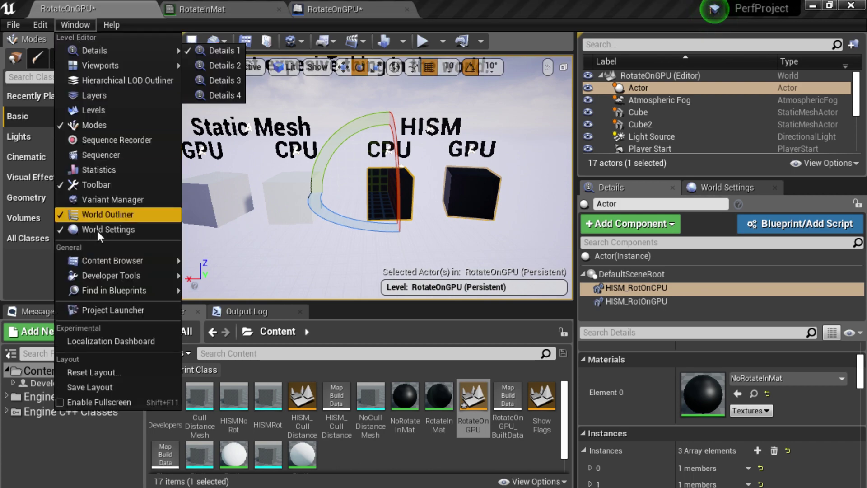
{"action": "mouse_move", "coordinate": [110, 276]}
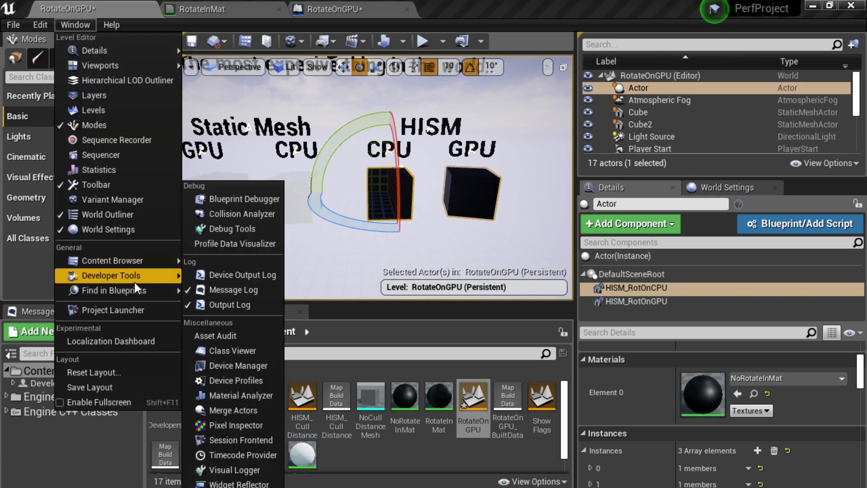
{"action": "left_click", "coordinate": [239, 443]}
{"action": "left_click", "coordinate": [573, 42]}
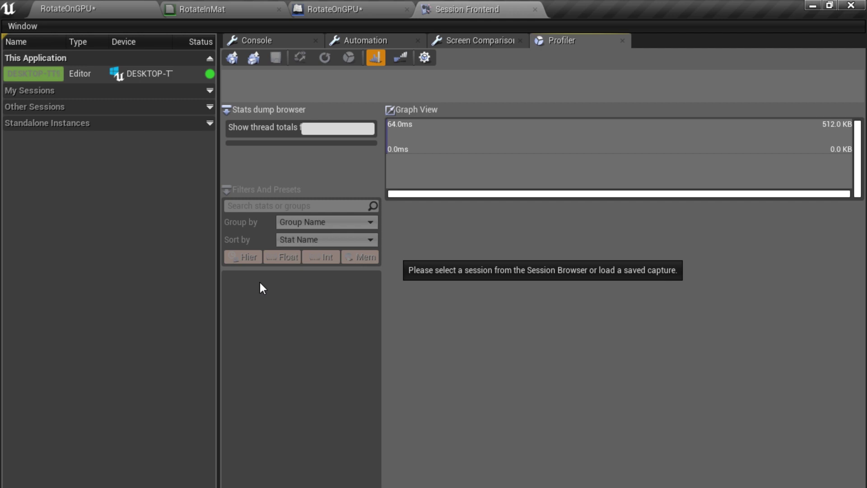
Load the profiler capture RotateOnGPU_Study.ue4stats from the project's ProfileData folder.
{"action": "left_click", "coordinate": [234, 62]}
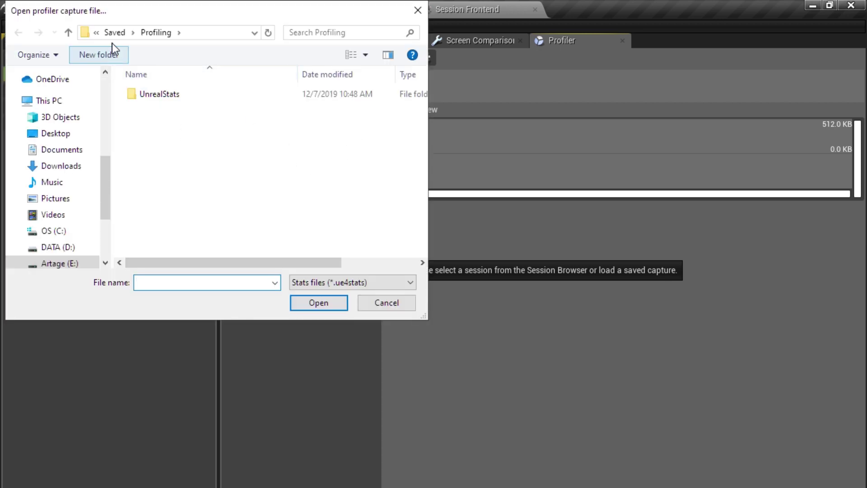
{"action": "left_click", "coordinate": [125, 33]}
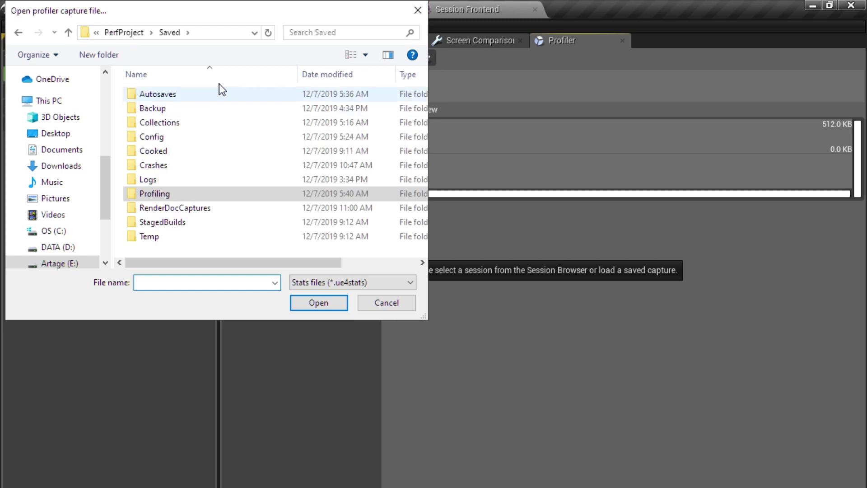
{"action": "left_click", "coordinate": [142, 35]}
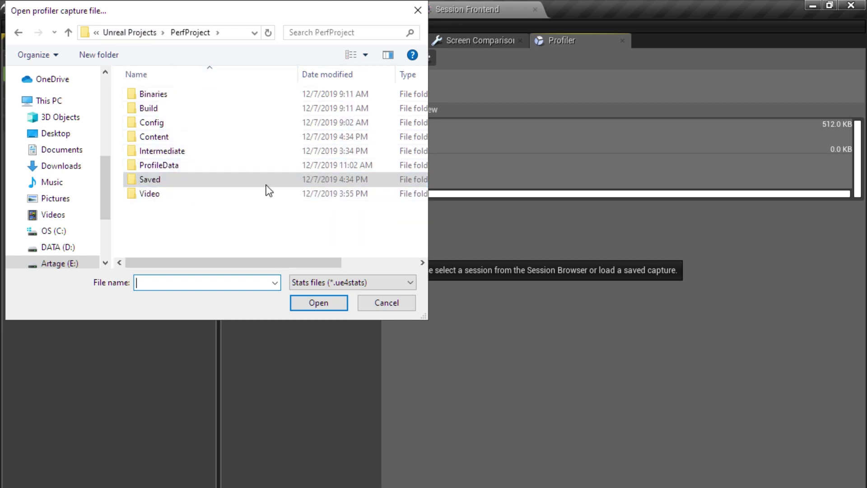
{"action": "left_click_drag", "start_coordinate": [190, 15], "coordinate": [427, 89]}
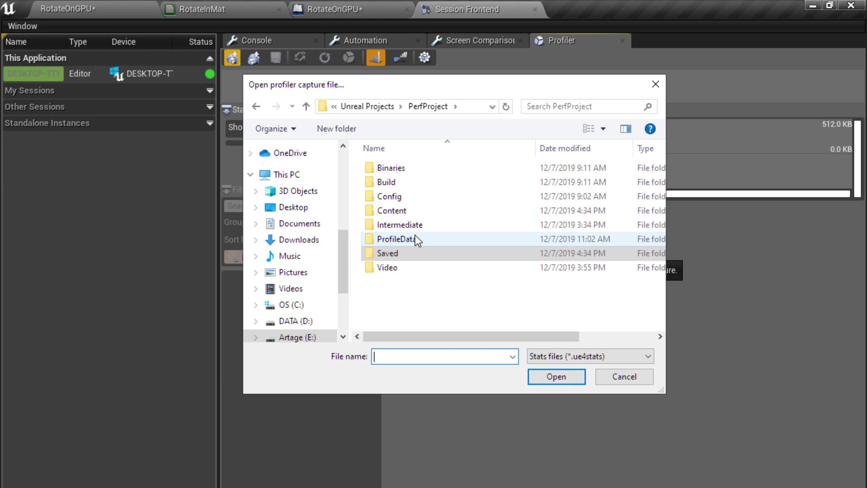
{"action": "left_click_drag", "start_coordinate": [431, 92], "coordinate": [348, 128]}
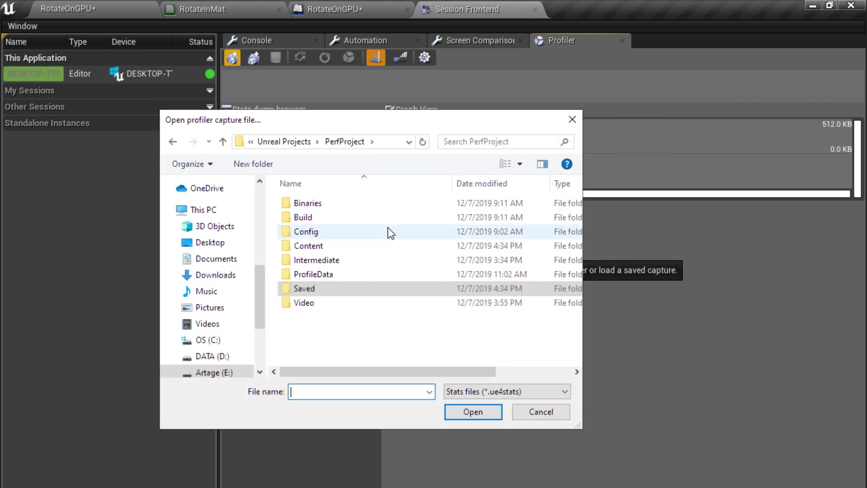
{"action": "double_click", "coordinate": [326, 276]}
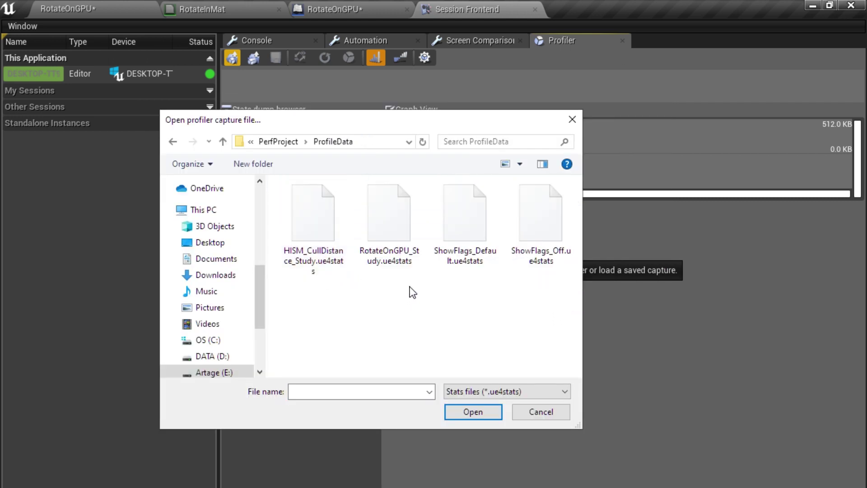
{"action": "left_click", "coordinate": [393, 247]}
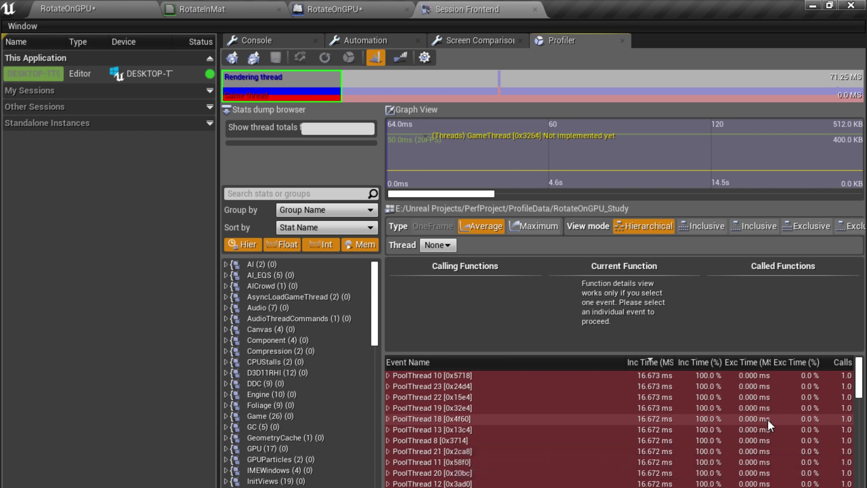
Select a single frame just past frame 660 in the capture's graph to list that frame's events.
{"action": "left_click_drag", "start_coordinate": [252, 90], "coordinate": [479, 91]}
{"action": "left_click_drag", "start_coordinate": [515, 142], "coordinate": [712, 106]}
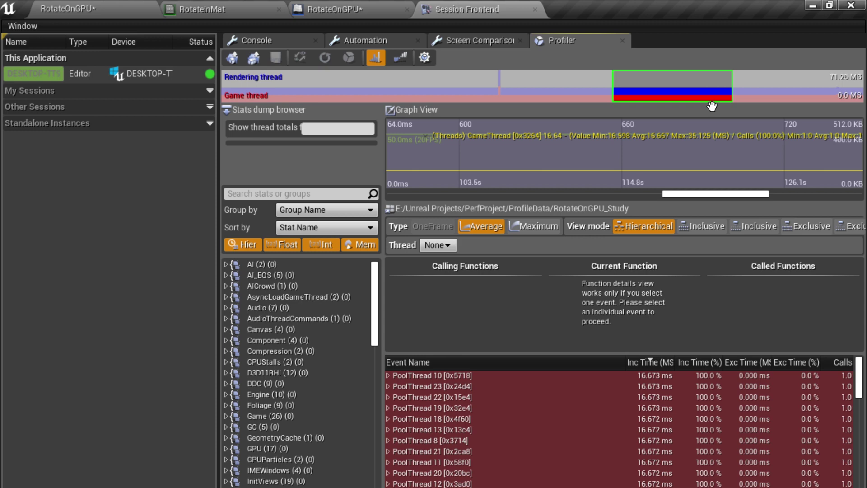
{"action": "left_click", "coordinate": [651, 158]}
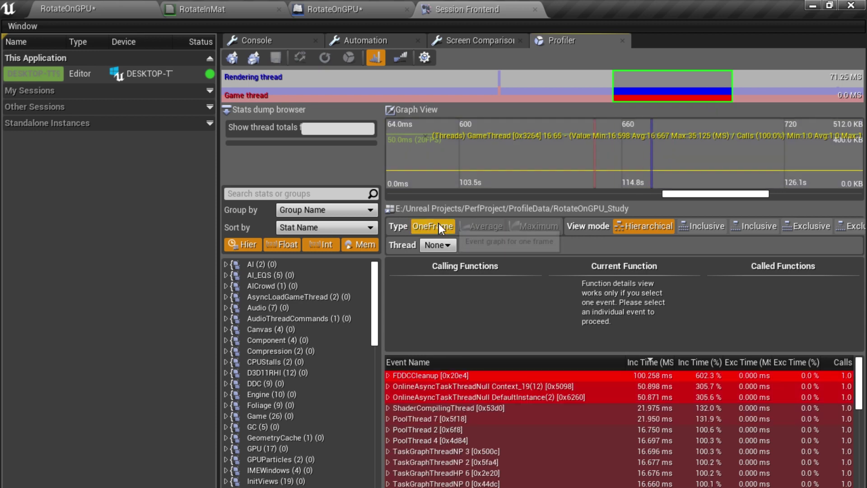
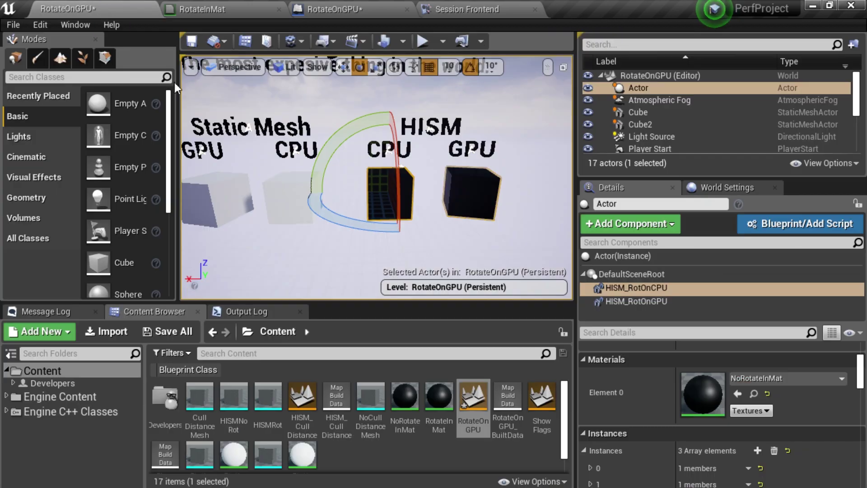
Switch to RenderDoc by launching it, and minimize its window to return to the level editor.
{"action": "mouse_move", "coordinate": [287, 140]}
{"action": "right_mouse_down"}
{"action": "mouse_move", "coordinate": [250, 140]}
{"action": "mouse_move", "coordinate": [395, 147]}
{"action": "mouse_move", "coordinate": [286, 126]}
{"action": "mouse_move", "coordinate": [300, 134]}
{"action": "right_mouse_up"}
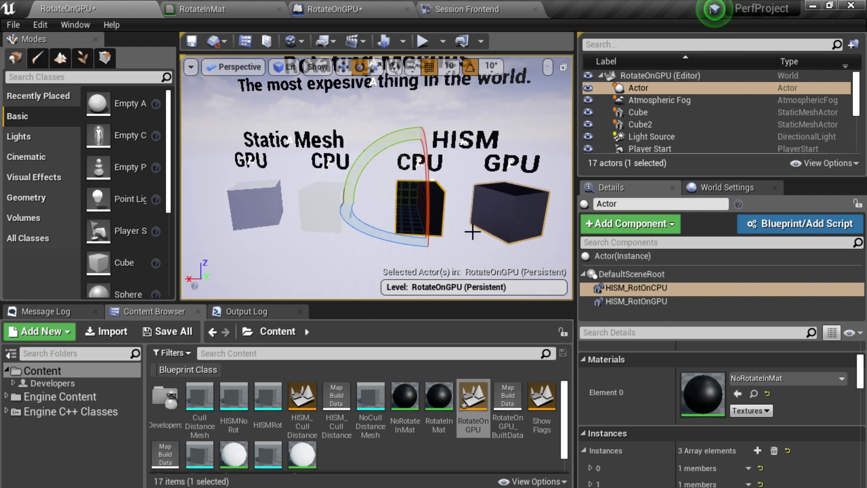
{"action": "right_click_drag", "start_coordinate": [354, 263], "coordinate": [237, 263]}
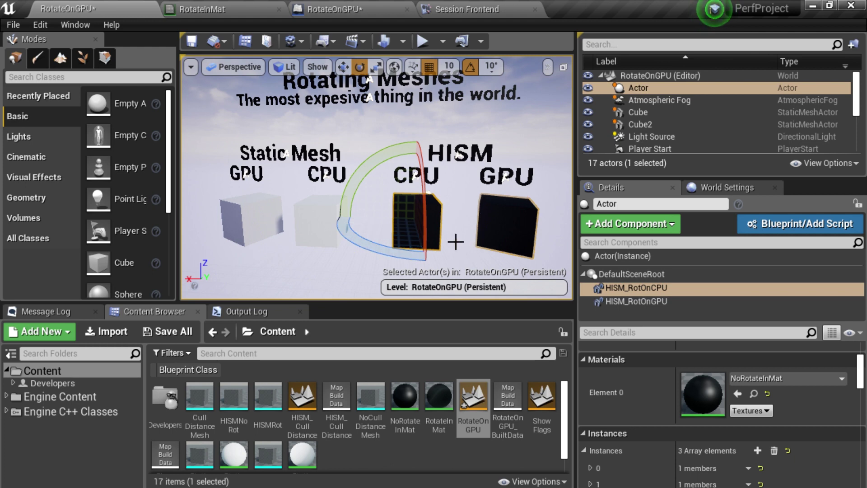
{"action": "key", "text": "super"}
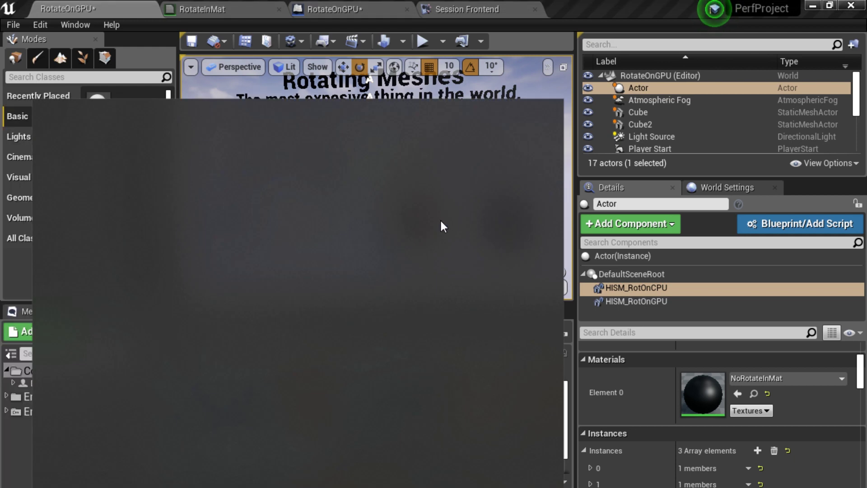
{"action": "type", "text": "render"}
{"action": "key", "text": "Return"}
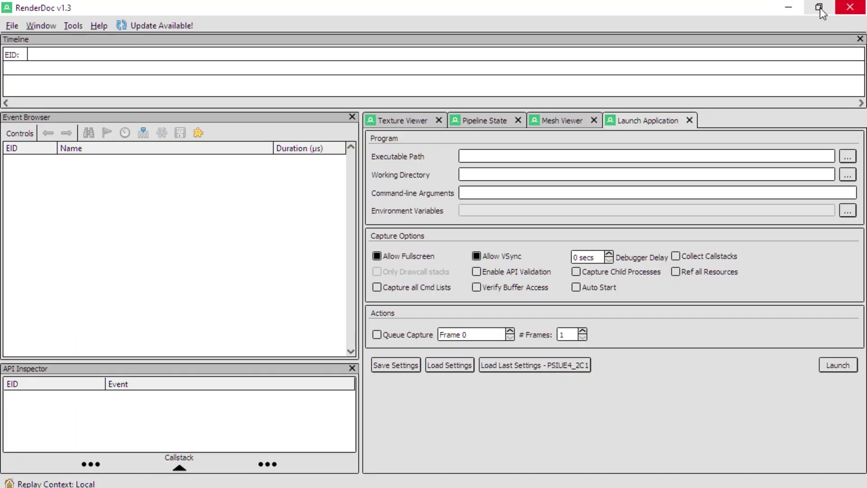
{"action": "left_click", "coordinate": [788, 8]}
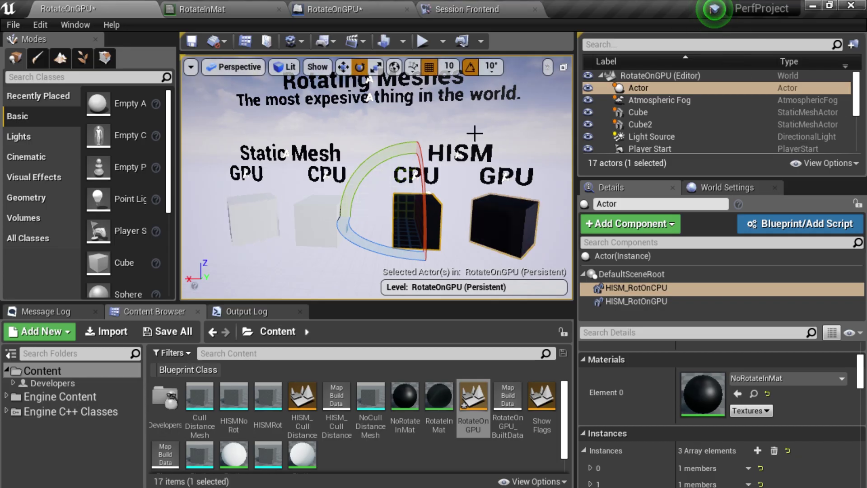
Go back to the Session Frontend and expand the hot path of the selected frame's GameThread.
{"action": "left_click", "coordinate": [467, 5]}
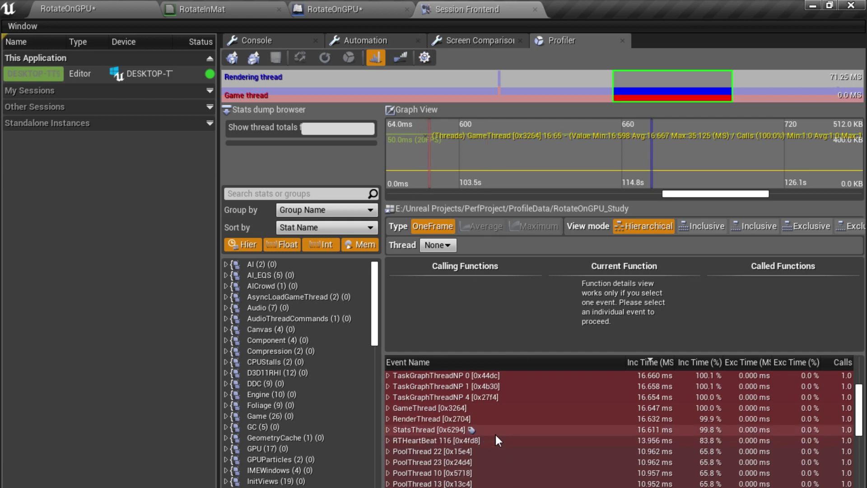
{"action": "right_click", "coordinate": [448, 407]}
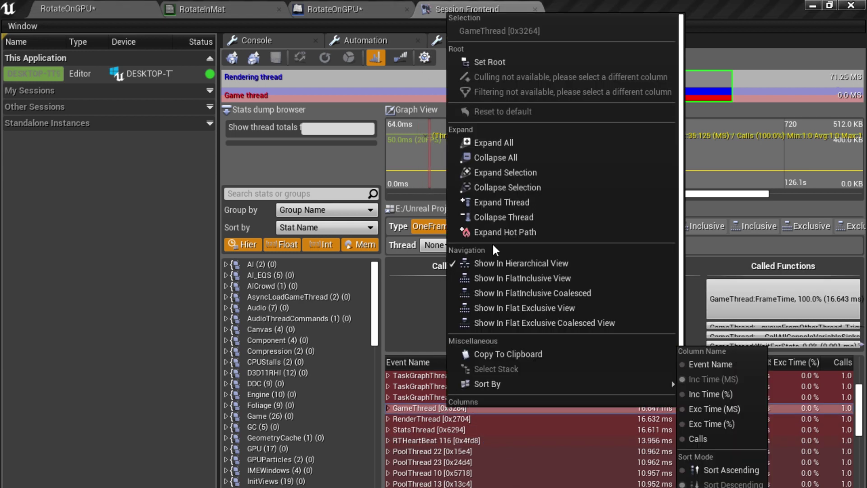
{"action": "left_click", "coordinate": [488, 229]}
{"action": "scroll", "coordinate": [446, 386], "scroll_direction": "up", "scroll_amount": 2}
{"action": "left_click", "coordinate": [445, 386]}
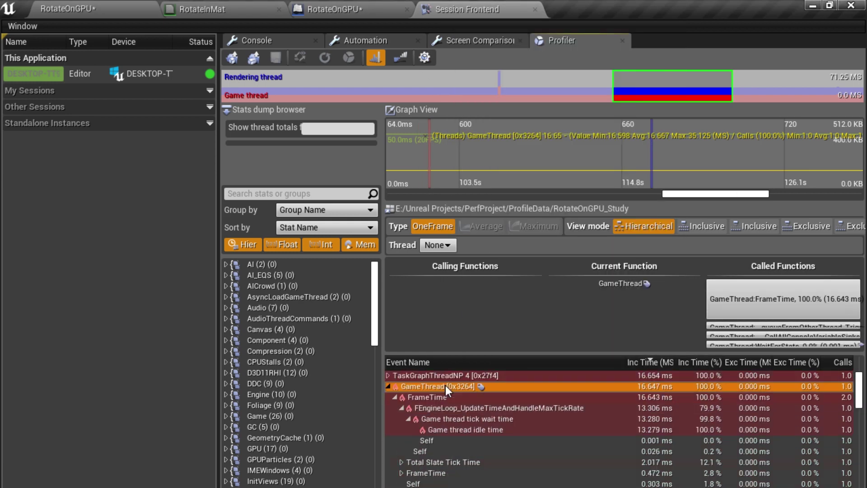
Try to expand the hot path of the FrameTime event nested inside the GameThread's main FrameTime.
{"action": "left_click", "coordinate": [395, 398]}
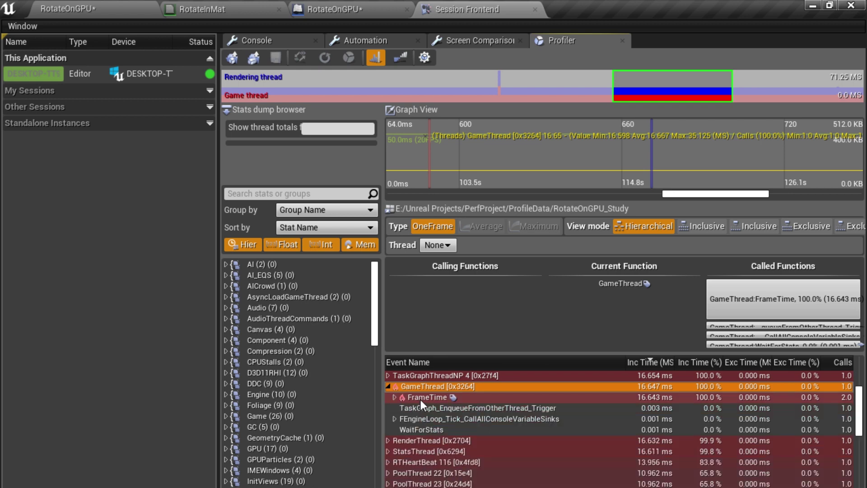
{"action": "left_click", "coordinate": [396, 397]}
{"action": "scroll", "coordinate": [407, 405], "scroll_direction": "down", "scroll_amount": 5}
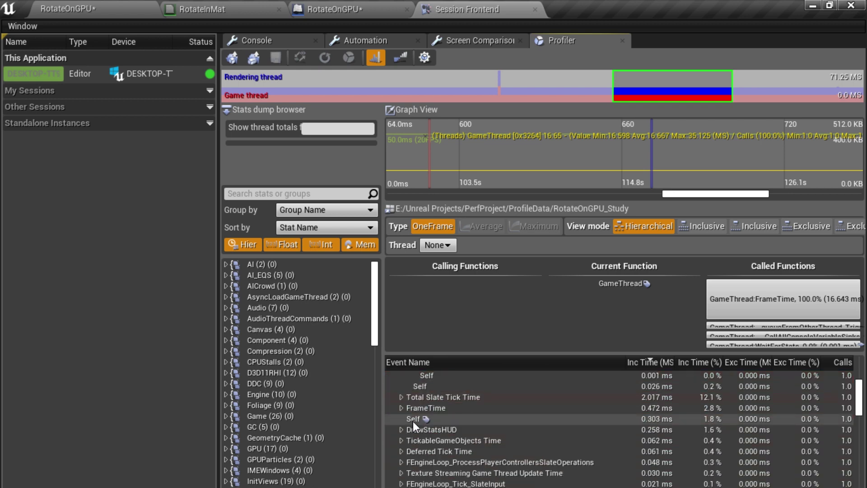
{"action": "right_click", "coordinate": [424, 408]}
{"action": "left_click", "coordinate": [470, 227]}
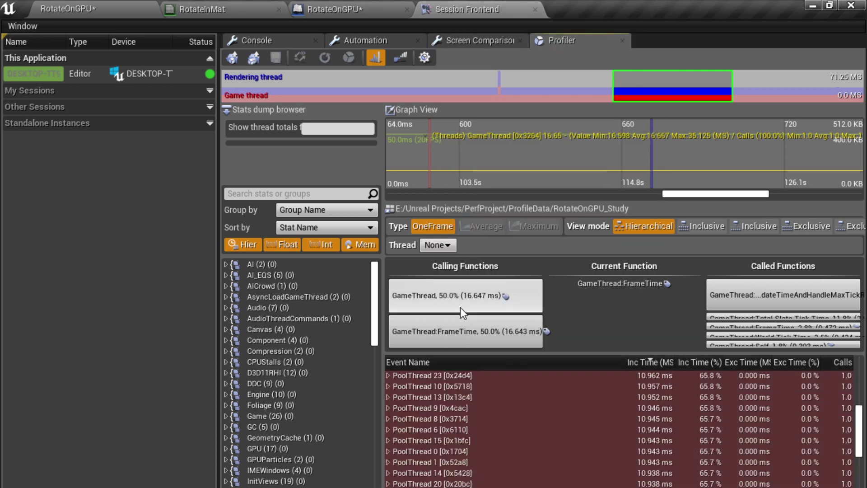
{"action": "scroll", "coordinate": [441, 424], "scroll_direction": "up", "scroll_amount": 3}
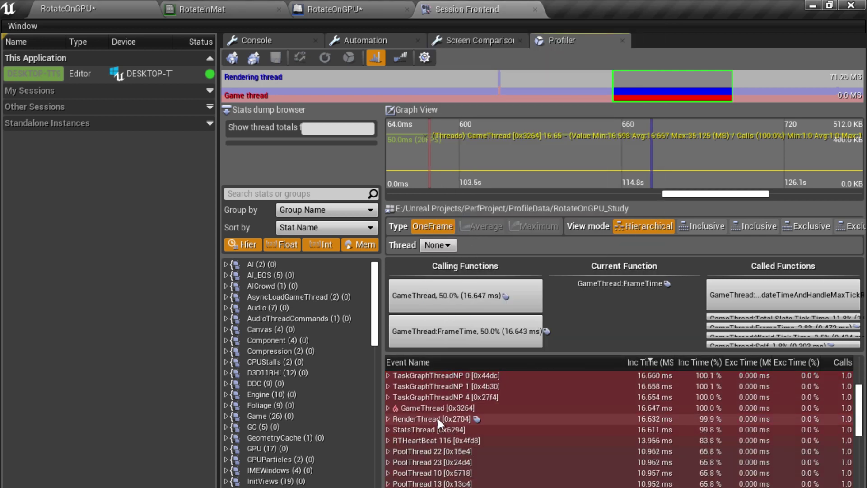
Expand the GameThread down to the nested FrameTime event, expand that event's hot path, and collapse its TG_EndPhysics branch.
{"action": "right_click", "coordinate": [440, 407]}
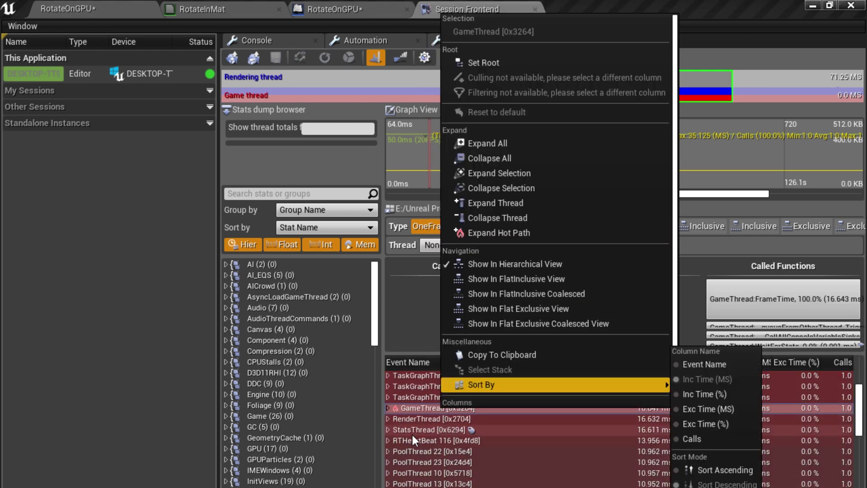
{"action": "left_click", "coordinate": [391, 409]}
{"action": "scroll", "coordinate": [402, 407], "scroll_direction": "down", "scroll_amount": 1}
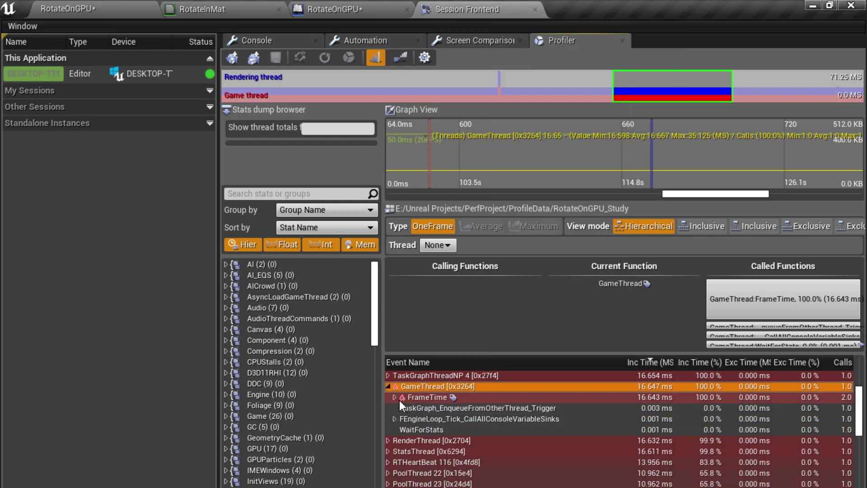
{"action": "left_click", "coordinate": [397, 399]}
{"action": "right_click", "coordinate": [436, 428]}
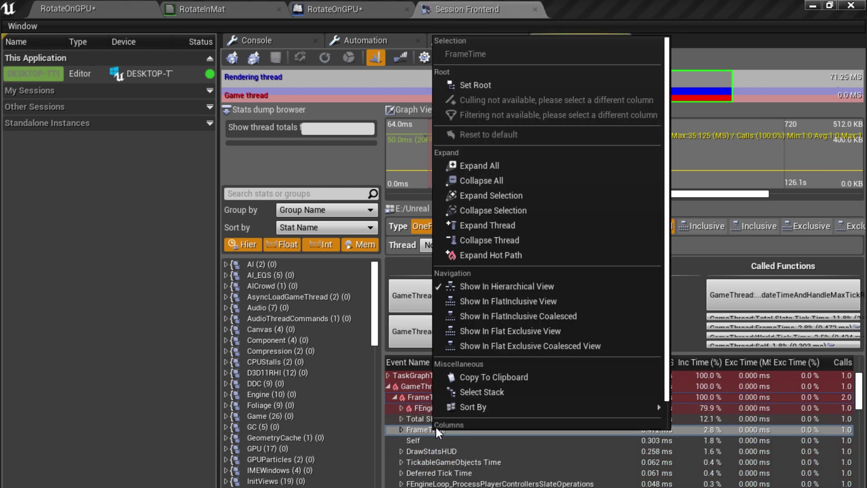
{"action": "left_click", "coordinate": [472, 255]}
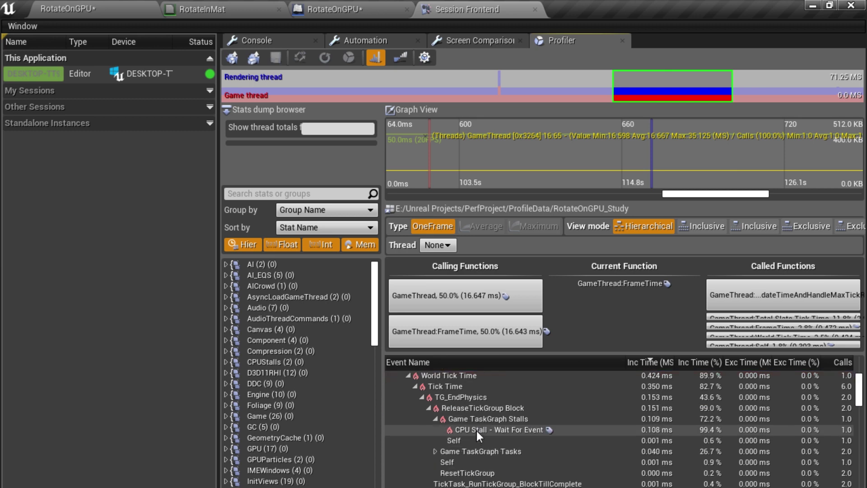
{"action": "left_click", "coordinate": [421, 396]}
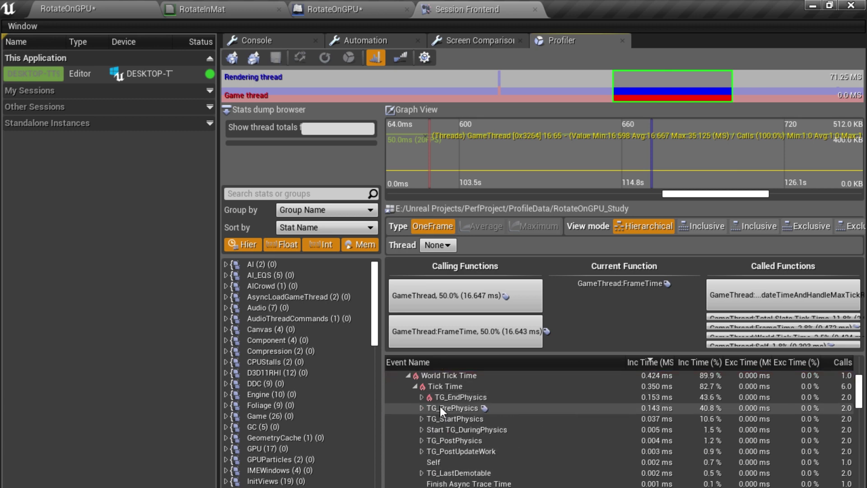
Expand the hot path of the TG_PrePhysics event down to the PerfLevel_C.ReceiveTick function.
{"action": "right_click", "coordinate": [440, 405]}
{"action": "left_click", "coordinate": [479, 236]}
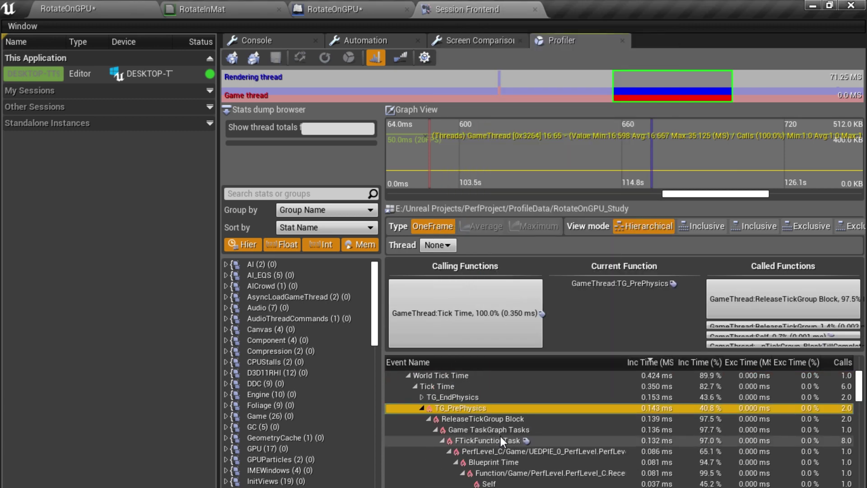
{"action": "scroll", "coordinate": [500, 436], "scroll_direction": "down", "scroll_amount": 3}
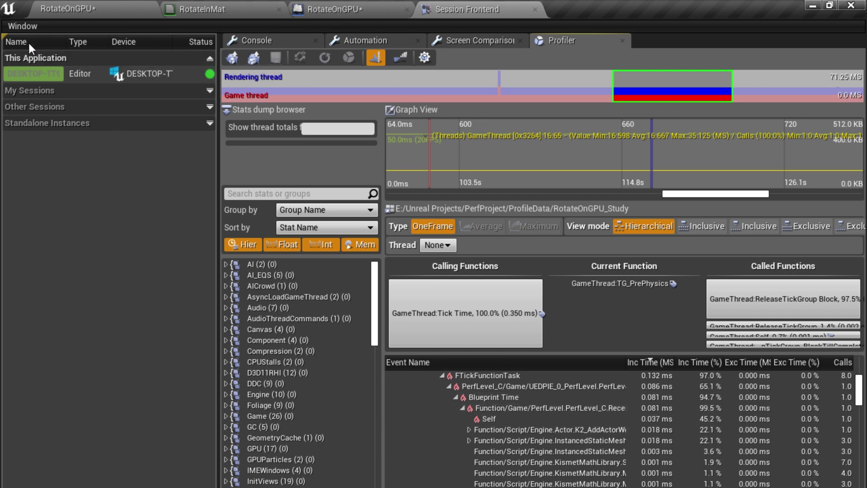
Restore the hidden tab header of the Session Browser and close that tab to enlarge the Profiler.
{"action": "left_click", "coordinate": [3, 37]}
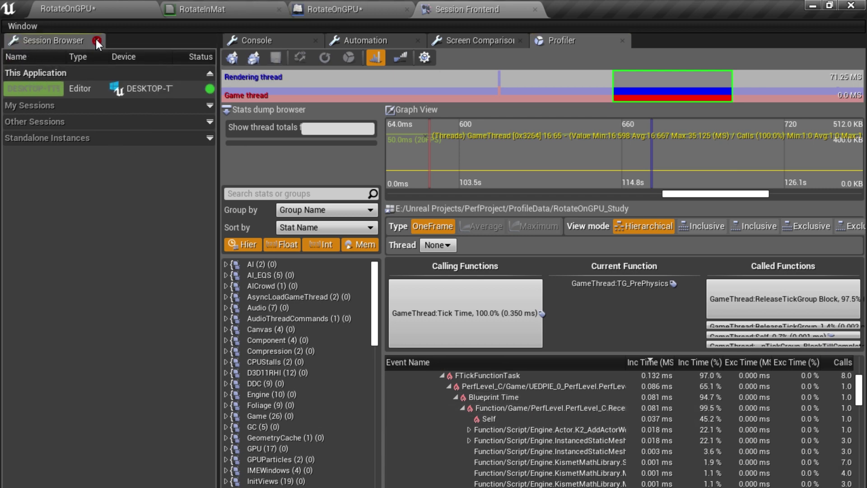
{"action": "left_click", "coordinate": [97, 40]}
{"action": "key", "text": "alt+Tab"}
{"action": "key", "text": "alt+Tab"}
Select the K2_AddActorWorldRotation event under PerfLevel_C.ReceiveTick to inspect its calling and called functions.
{"action": "scroll", "coordinate": [600, 445], "scroll_direction": "down", "scroll_amount": 1}
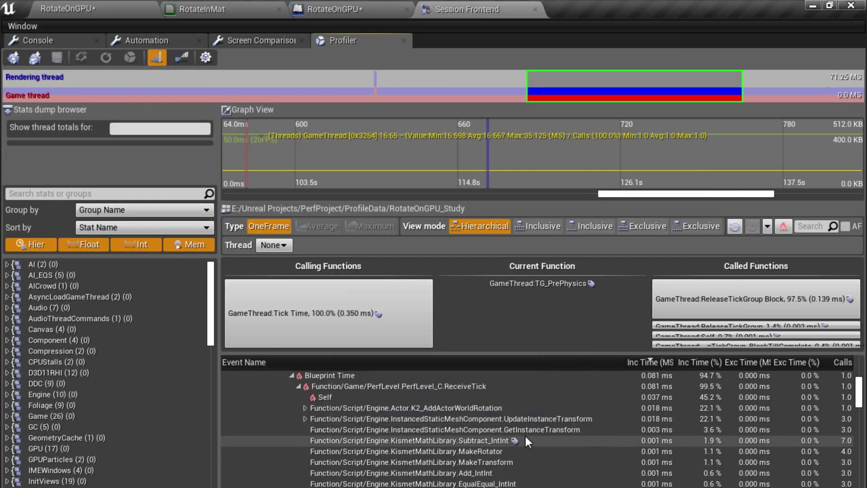
{"action": "left_click", "coordinate": [493, 421]}
{"action": "left_click", "coordinate": [465, 410]}
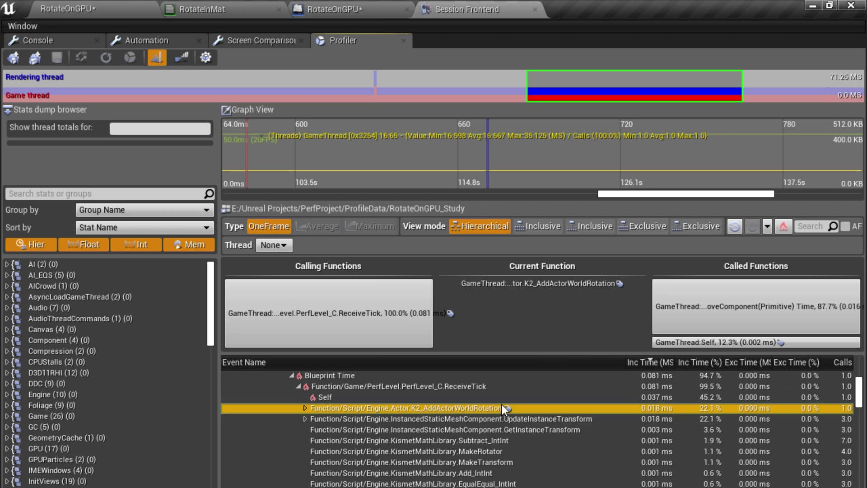
Go to the RotateOnGPU level editor, select the static mesh CPU cube and look through its material and physics details.
{"action": "left_click", "coordinate": [69, 8]}
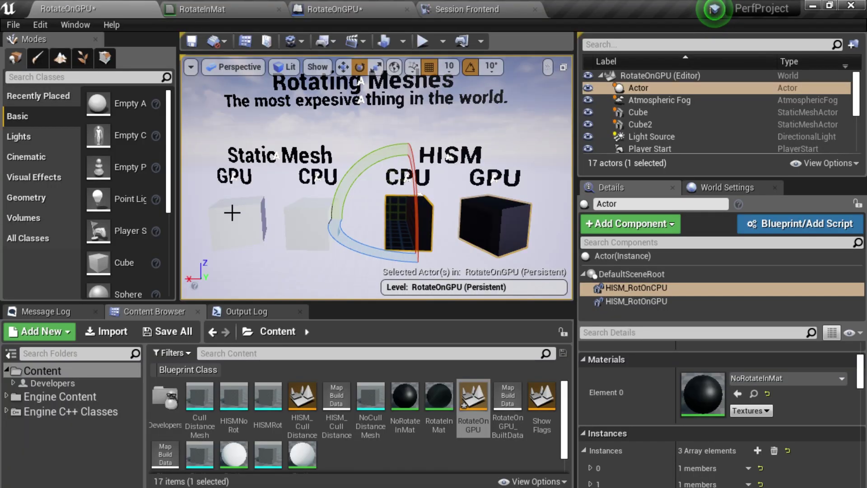
{"action": "left_click", "coordinate": [299, 216]}
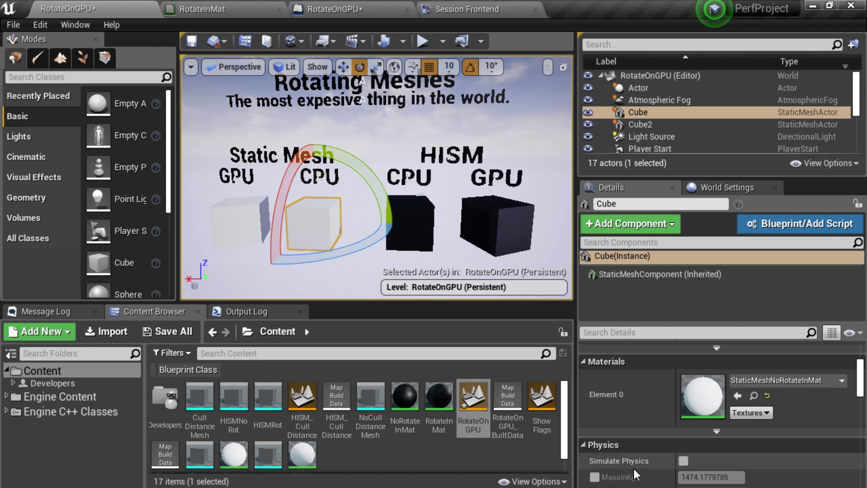
{"action": "scroll", "coordinate": [644, 441], "scroll_direction": "down", "scroll_amount": 5}
{"action": "scroll", "coordinate": [637, 402], "scroll_direction": "up", "scroll_amount": 5}
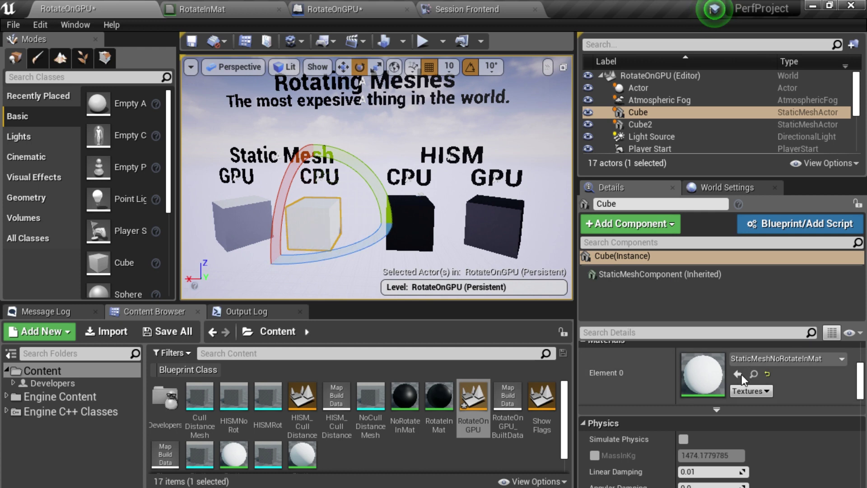
Return to the Session Frontend and expand K2_AddActorWorldRotation through MoveComponent(Primitive) Time and UpdateComponentToWorld.
{"action": "left_click", "coordinate": [383, 9]}
{"action": "left_click", "coordinate": [465, 10]}
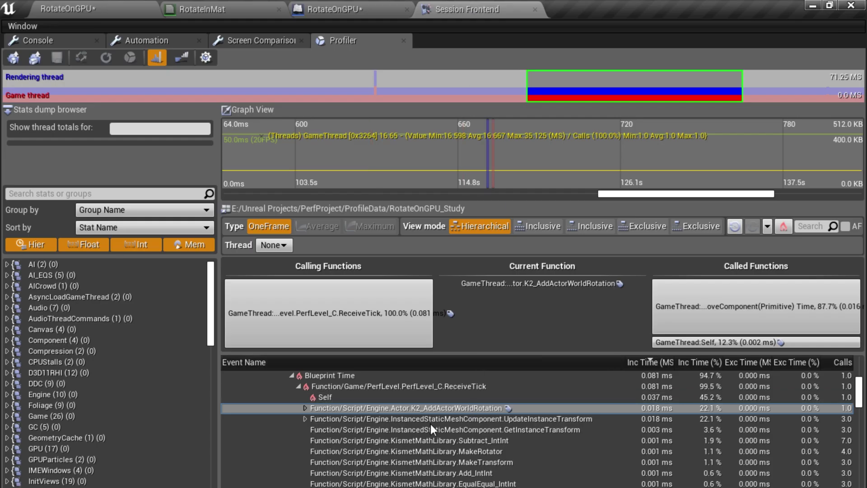
{"action": "double_click", "coordinate": [310, 409]}
{"action": "left_click", "coordinate": [312, 419]}
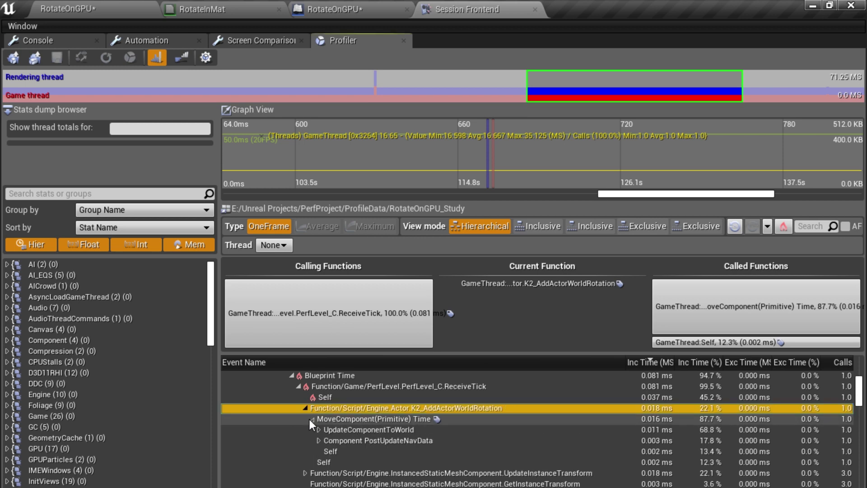
{"action": "left_click", "coordinate": [319, 429]}
{"action": "scroll", "coordinate": [333, 438], "scroll_direction": "down", "scroll_amount": 2}
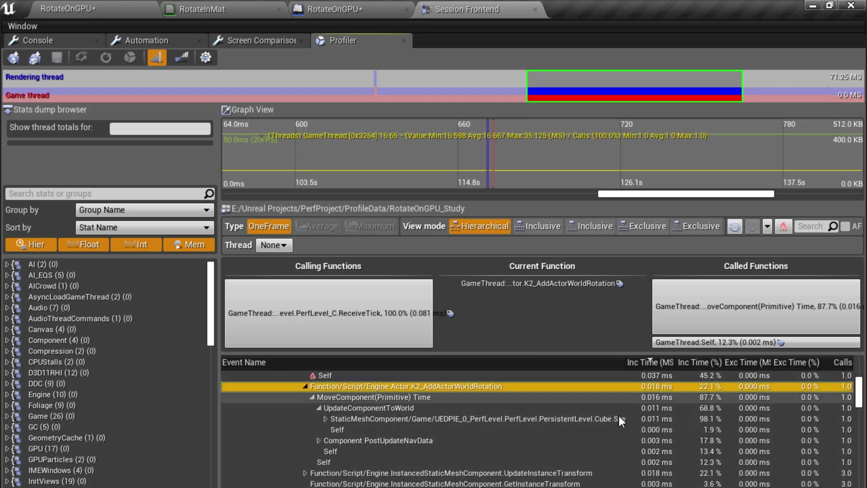
Narrow the stats dump browser to widen the event list, and check the Cube actor's components in the level editor before returning.
{"action": "left_click_drag", "start_coordinate": [219, 395], "coordinate": [108, 402]}
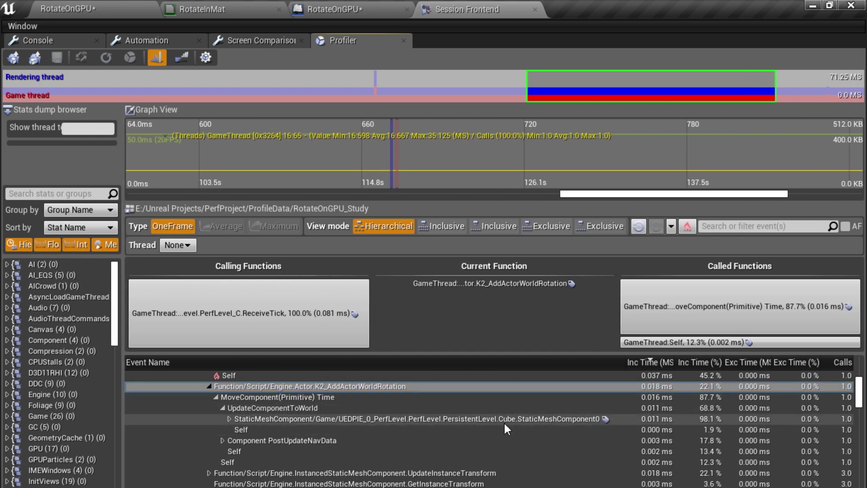
{"action": "left_click", "coordinate": [113, 7]}
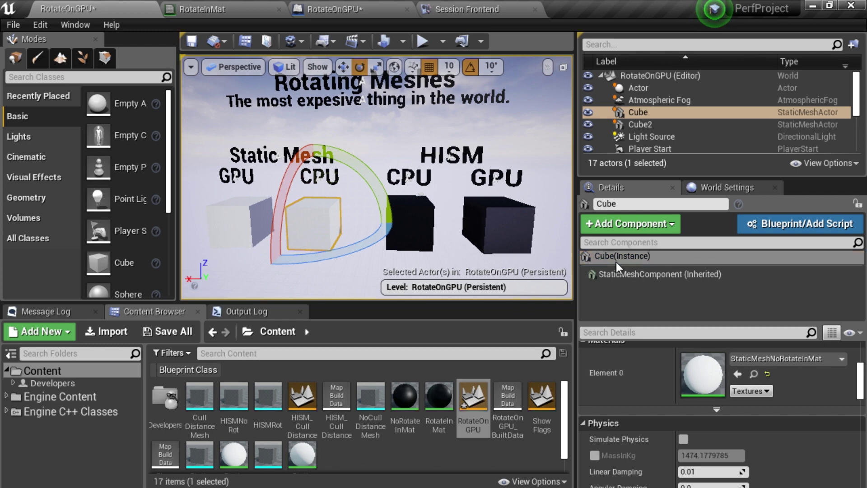
{"action": "left_click", "coordinate": [497, 4]}
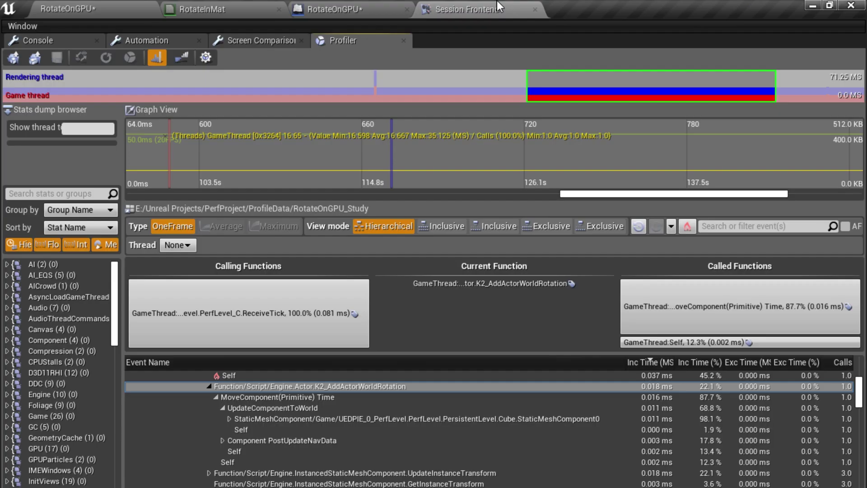
Expand the Cube's StaticMeshComponent0 event and its Component UpdateNavData child to examine their sub-events.
{"action": "scroll", "coordinate": [361, 382], "scroll_direction": "down", "scroll_amount": 1}
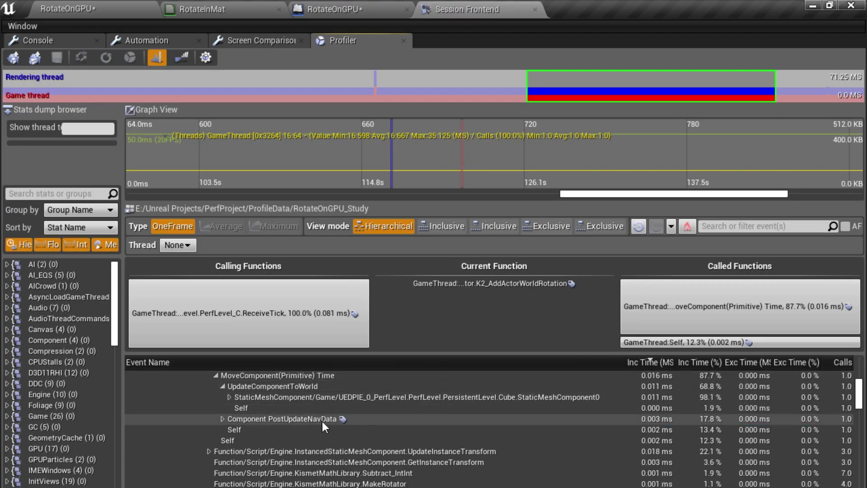
{"action": "left_click", "coordinate": [229, 397]}
{"action": "left_click", "coordinate": [237, 420]}
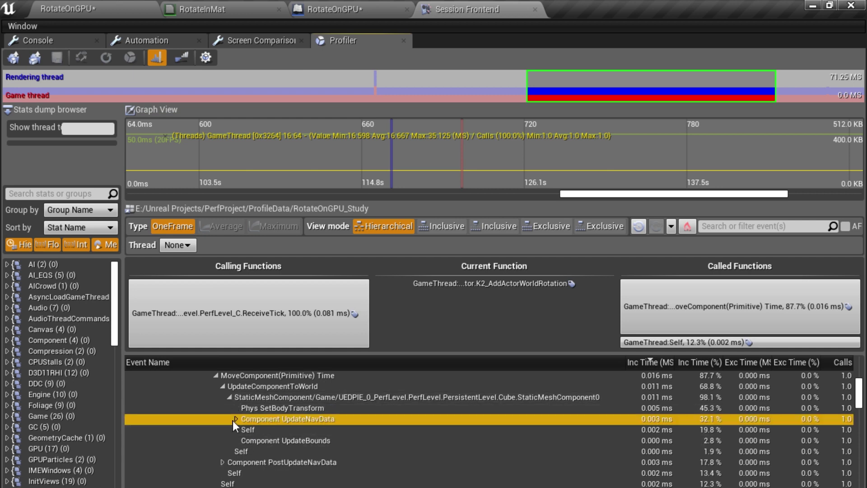
{"action": "left_click", "coordinate": [236, 419]}
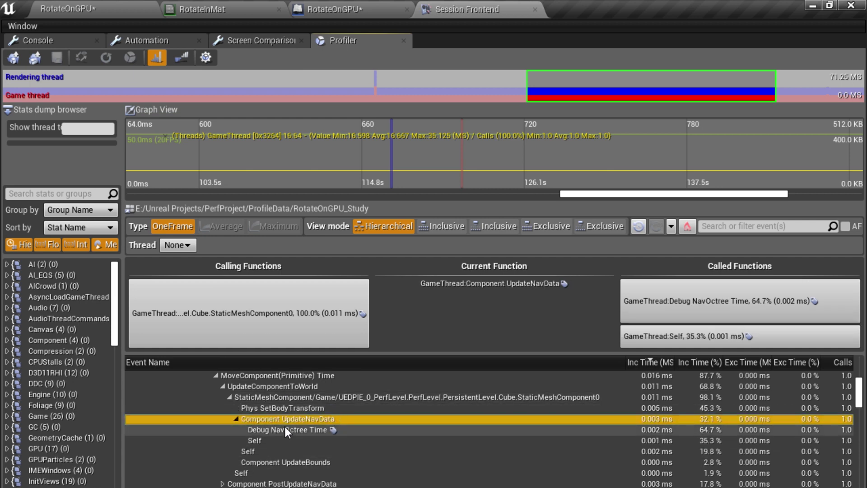
{"action": "scroll", "coordinate": [286, 427], "scroll_direction": "down", "scroll_amount": 1}
{"action": "scroll", "coordinate": [312, 437], "scroll_direction": "up", "scroll_amount": 1}
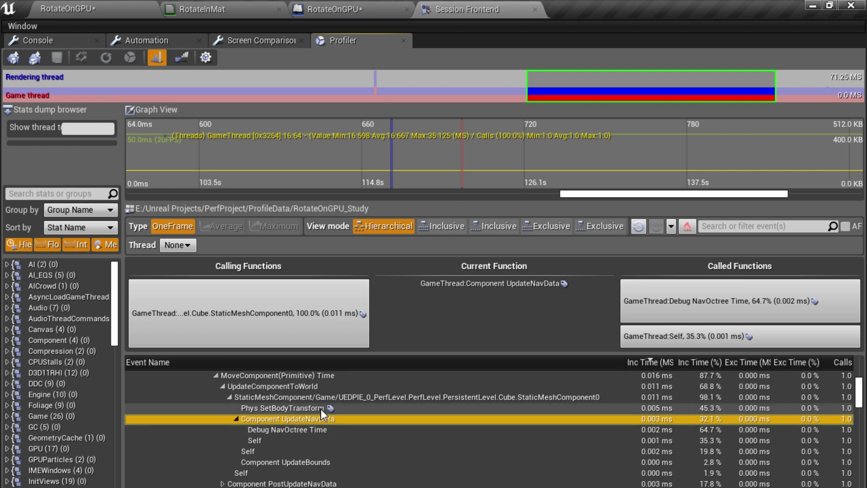
{"action": "scroll", "coordinate": [326, 436], "scroll_direction": "down", "scroll_amount": 1}
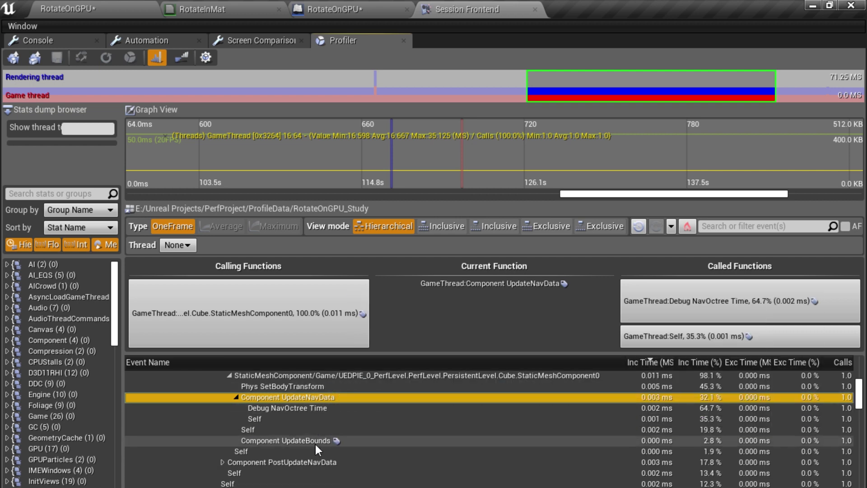
Select the Component UpdateBounds event to view its calling functions and review the surrounding events.
{"action": "left_click", "coordinate": [315, 444]}
{"action": "scroll", "coordinate": [332, 440], "scroll_direction": "up", "scroll_amount": 2}
{"action": "scroll", "coordinate": [330, 441], "scroll_direction": "down", "scroll_amount": 1}
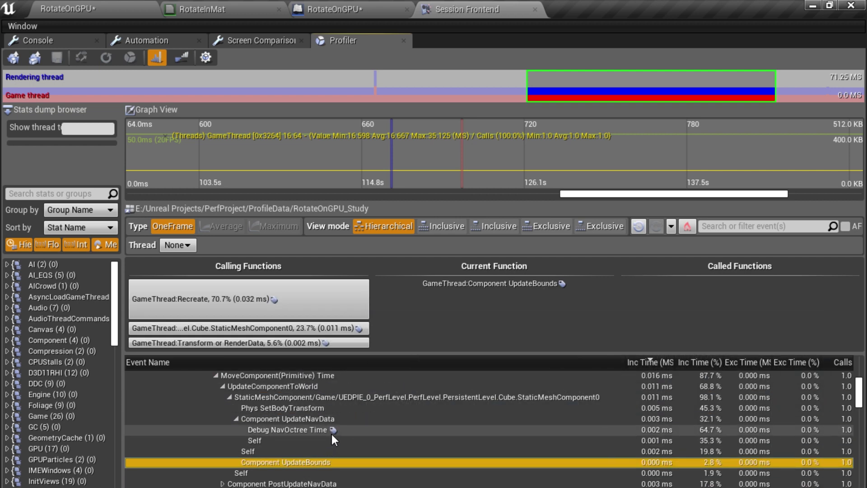
{"action": "scroll", "coordinate": [320, 445], "scroll_direction": "up", "scroll_amount": 2}
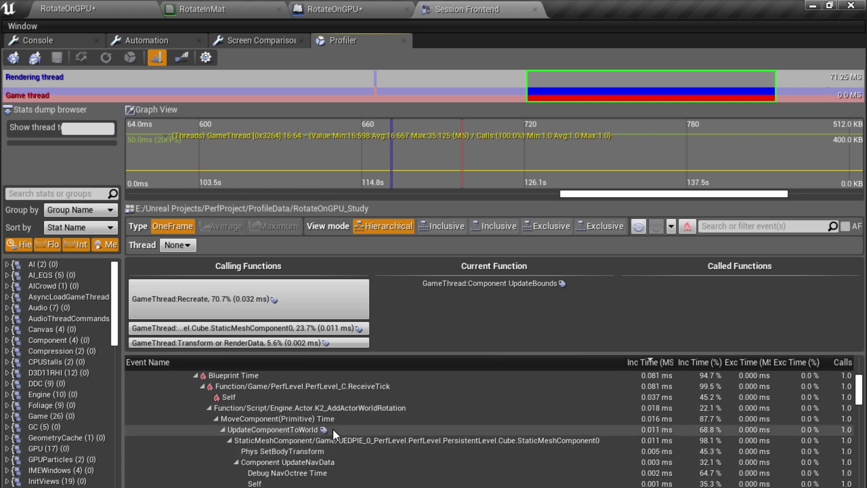
Collapse the Cube's StaticMeshComponent0 event, then its MoveComponent(Primitive) Time and K2_AddActorWorldRotation parents.
{"action": "left_click", "coordinate": [229, 441]}
{"action": "scroll", "coordinate": [254, 437], "scroll_direction": "down", "scroll_amount": 1}
{"action": "scroll", "coordinate": [294, 422], "scroll_direction": "up", "scroll_amount": 2}
{"action": "scroll", "coordinate": [265, 440], "scroll_direction": "down", "scroll_amount": 2}
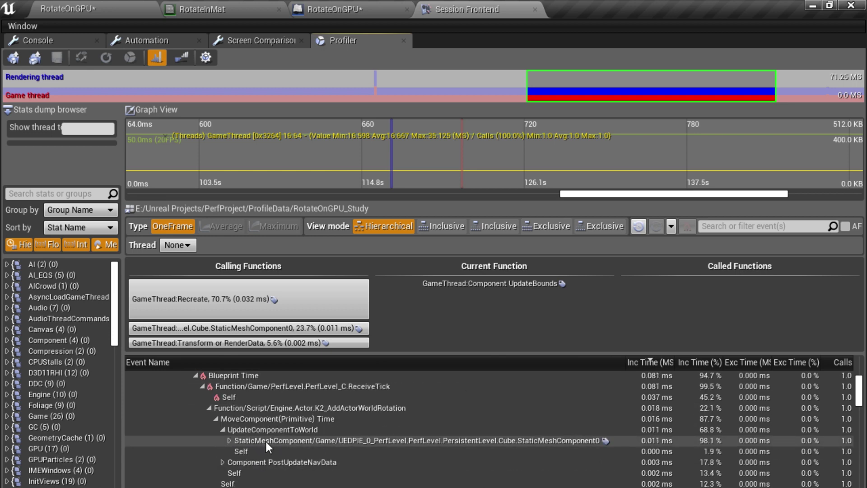
{"action": "left_click", "coordinate": [210, 389]}
{"action": "left_click", "coordinate": [210, 390]}
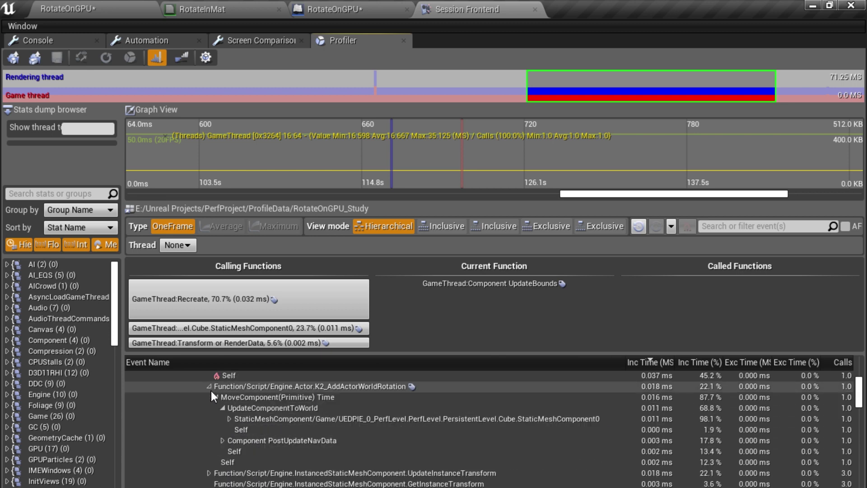
{"action": "left_click", "coordinate": [220, 398]}
{"action": "left_click", "coordinate": [221, 398]}
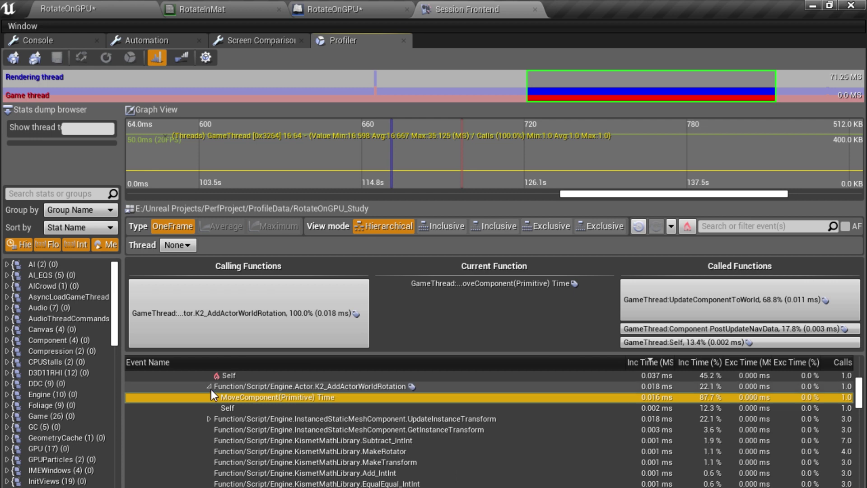
{"action": "left_click", "coordinate": [210, 389]}
Select K2_AddActorWorldRotation and InstancedStaticMeshComponent.UpdateInstanceTransform in turn to compare their costs and called functions.
{"action": "scroll", "coordinate": [270, 407], "scroll_direction": "down", "scroll_amount": 1}
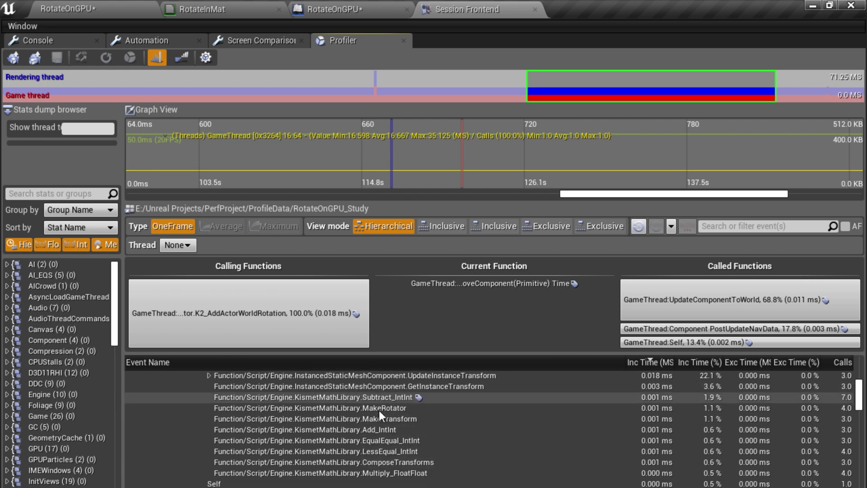
{"action": "scroll", "coordinate": [367, 421], "scroll_direction": "up", "scroll_amount": 2}
{"action": "left_click", "coordinate": [341, 409]}
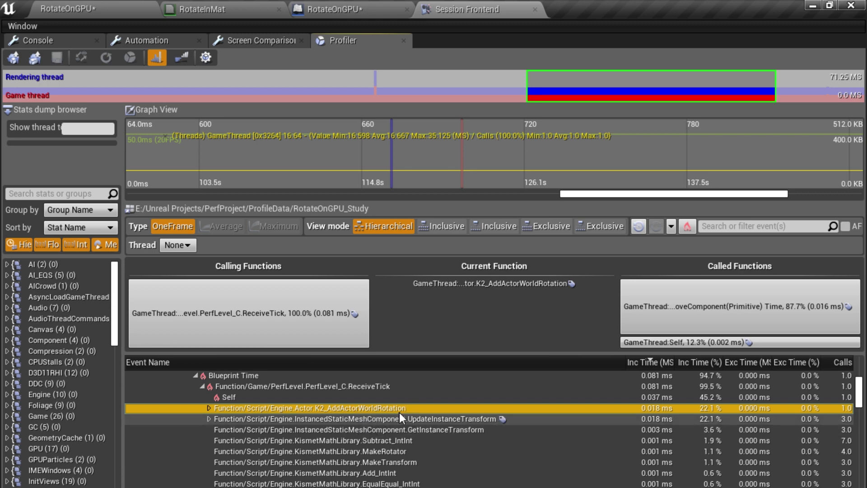
{"action": "scroll", "coordinate": [398, 420], "scroll_direction": "down", "scroll_amount": 1}
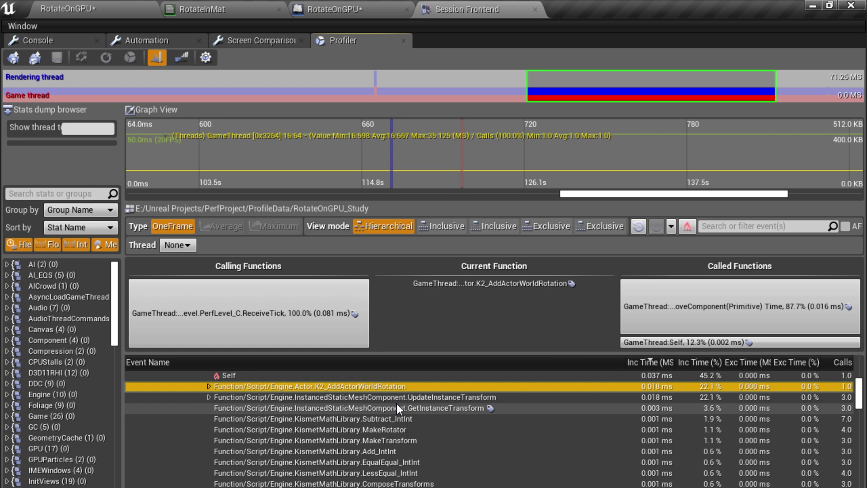
{"action": "left_click", "coordinate": [250, 399]}
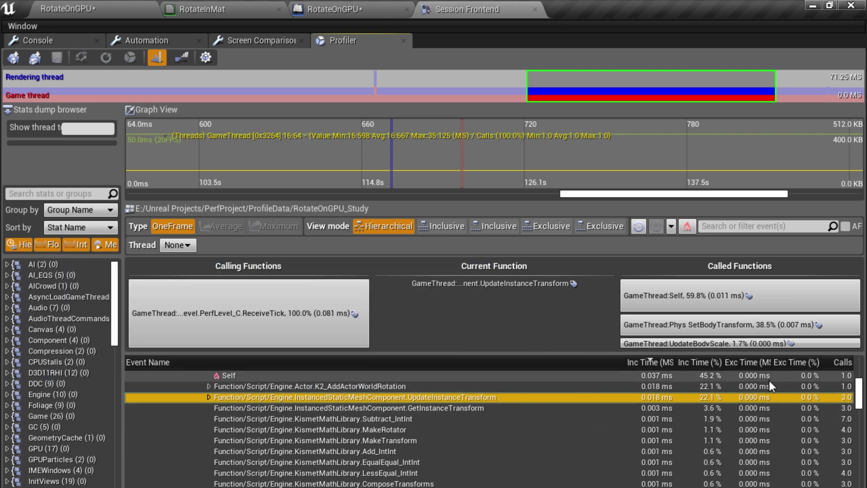
Expand the UpdateInstanceTransform event to examine its child events, and collapse it again.
{"action": "left_click", "coordinate": [209, 397]}
{"action": "left_click", "coordinate": [209, 398]}
{"action": "scroll", "coordinate": [265, 406], "scroll_direction": "down", "scroll_amount": 2}
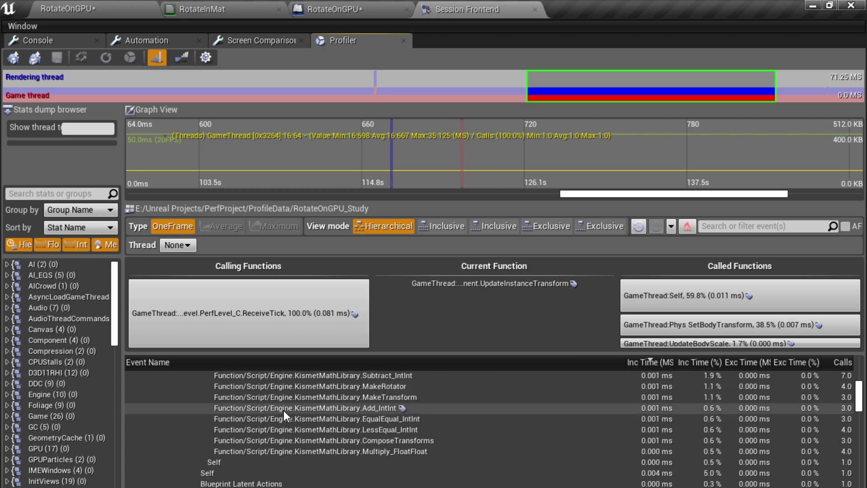
{"action": "scroll", "coordinate": [307, 408], "scroll_direction": "up", "scroll_amount": 1}
{"action": "left_click", "coordinate": [208, 376]}
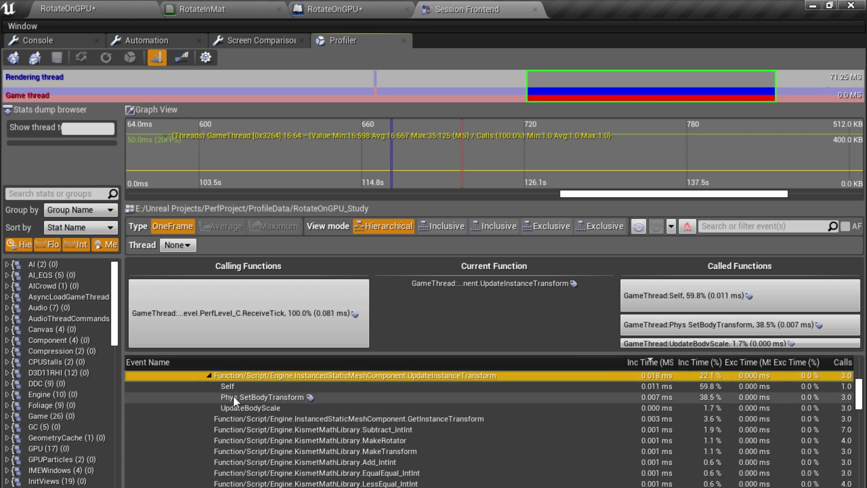
{"action": "scroll", "coordinate": [247, 401], "scroll_direction": "up", "scroll_amount": 1}
{"action": "left_click", "coordinate": [209, 398]}
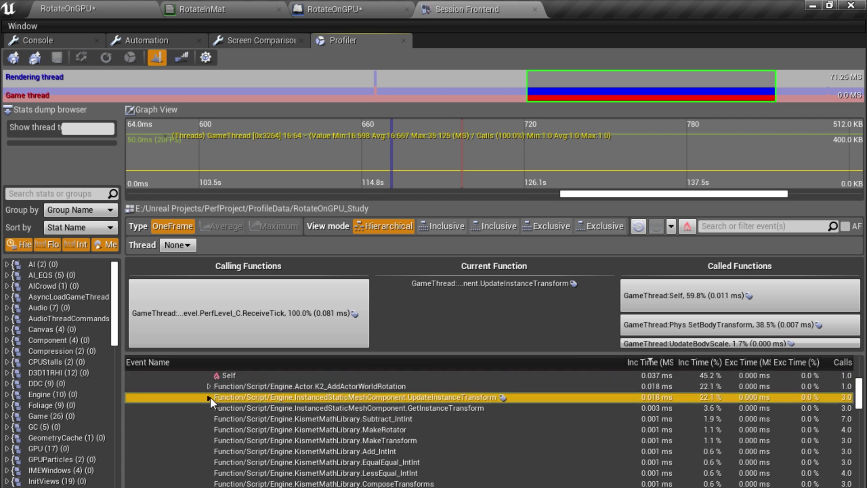
{"action": "left_click", "coordinate": [209, 398]}
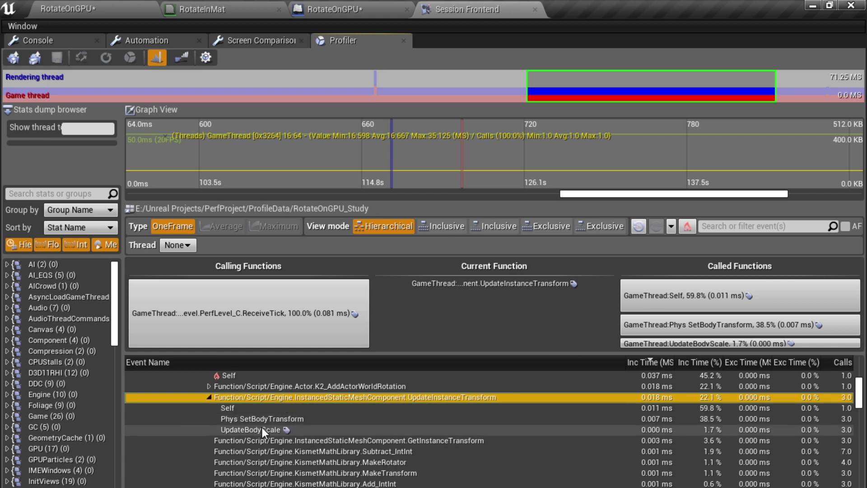
{"action": "left_click", "coordinate": [209, 397]}
Review the function calls listed under PerfLevel_C.ReceiveTick and their parent events up to TG_PrePhysics.
{"action": "scroll", "coordinate": [316, 405], "scroll_direction": "down", "scroll_amount": 2}
{"action": "scroll", "coordinate": [378, 408], "scroll_direction": "up", "scroll_amount": 1}
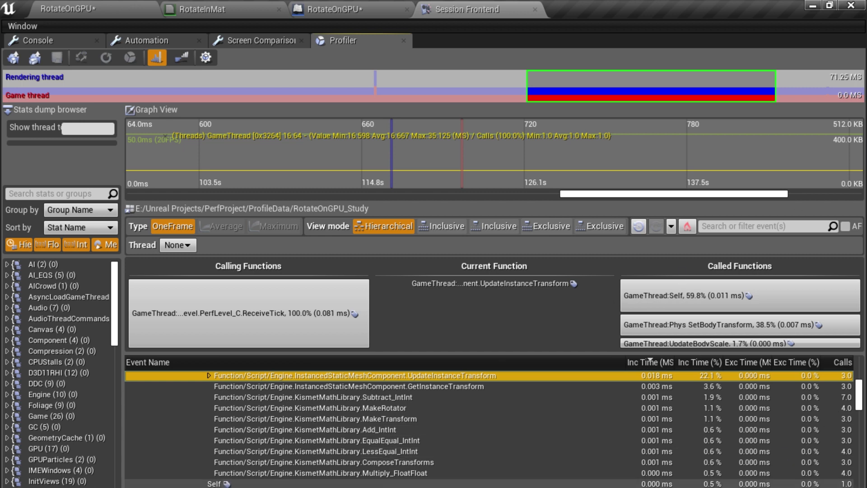
{"action": "scroll", "coordinate": [378, 449], "scroll_direction": "up", "scroll_amount": 4}
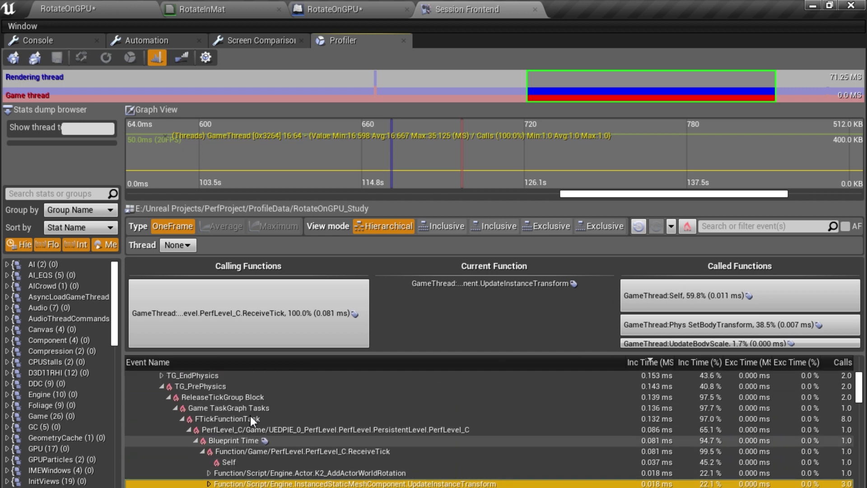
{"action": "scroll", "coordinate": [260, 413], "scroll_direction": "down", "scroll_amount": 3}
{"action": "scroll", "coordinate": [312, 433], "scroll_direction": "down", "scroll_amount": 1}
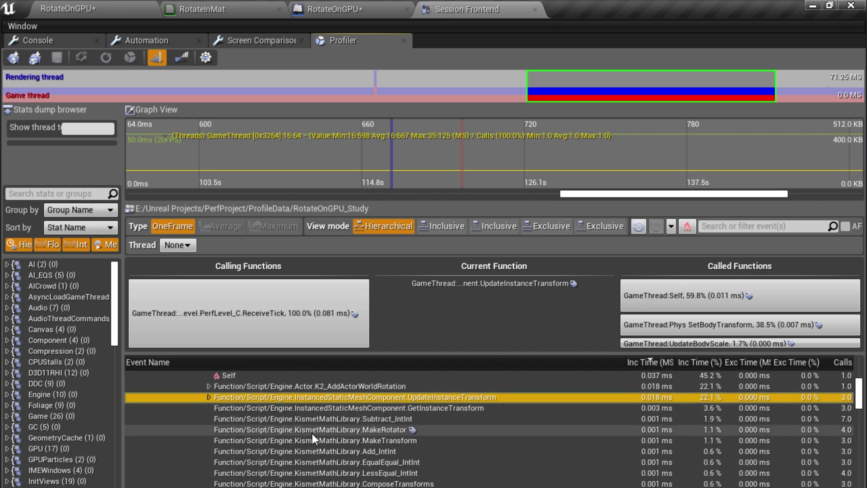
{"action": "scroll", "coordinate": [315, 424], "scroll_direction": "up", "scroll_amount": 1}
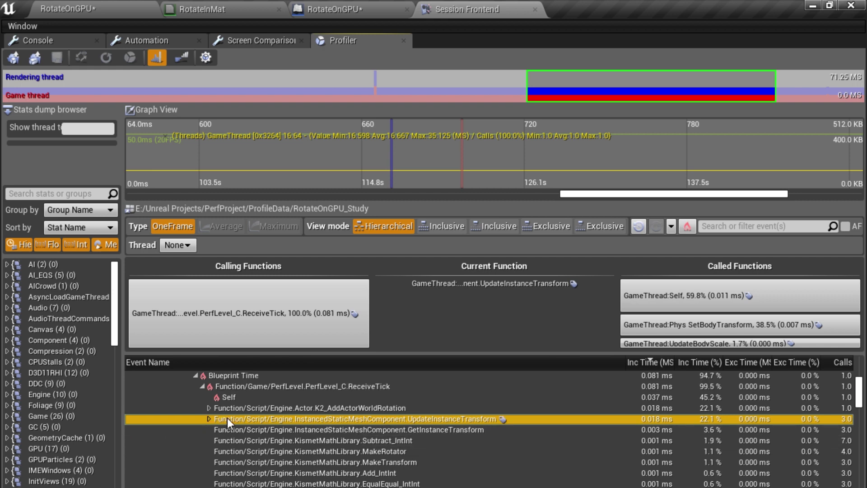
{"action": "scroll", "coordinate": [290, 425], "scroll_direction": "down", "scroll_amount": 1}
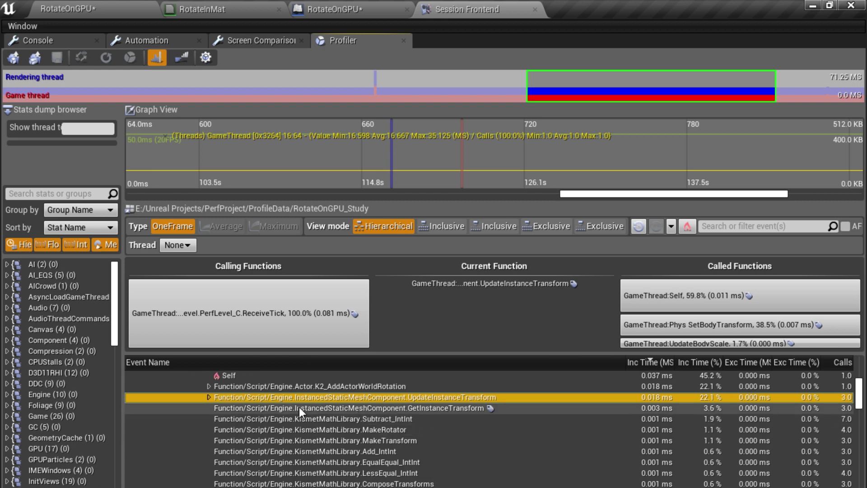
{"action": "scroll", "coordinate": [299, 407], "scroll_direction": "up", "scroll_amount": 1}
{"action": "scroll", "coordinate": [327, 430], "scroll_direction": "down", "scroll_amount": 2}
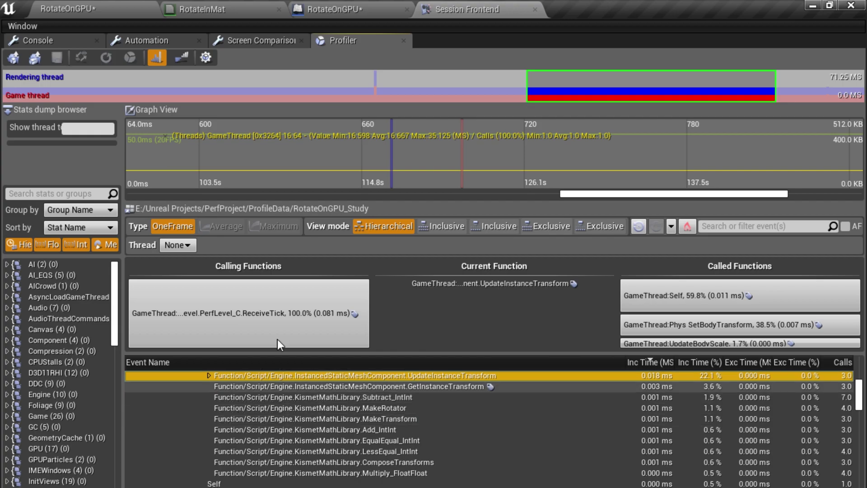
Switch to the RotateOnGPU level and select the GPU static mesh cube, followed by the actor holding the HISM cubes.
{"action": "left_click", "coordinate": [104, 6]}
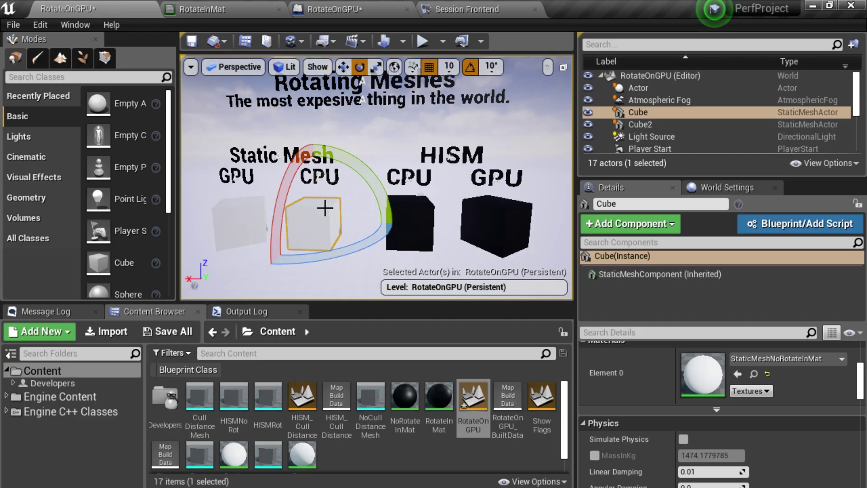
{"action": "left_click", "coordinate": [234, 205]}
{"action": "left_click", "coordinate": [515, 212]}
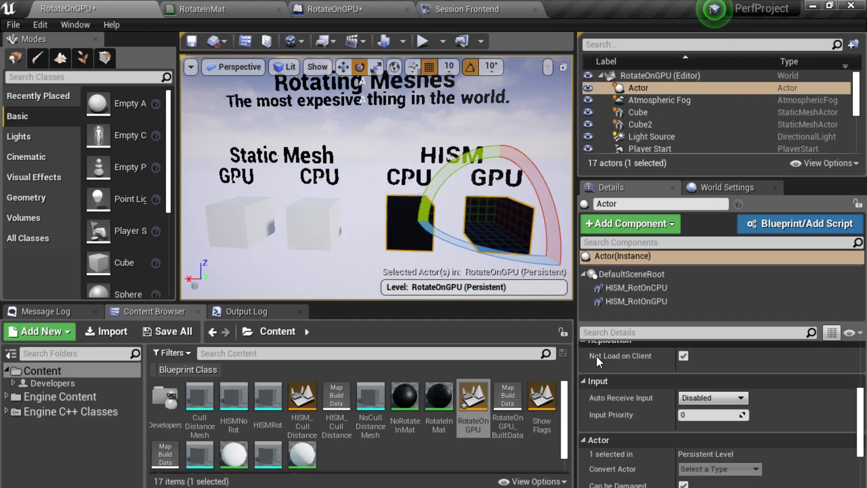
{"action": "scroll", "coordinate": [654, 402], "scroll_direction": "up", "scroll_amount": 5}
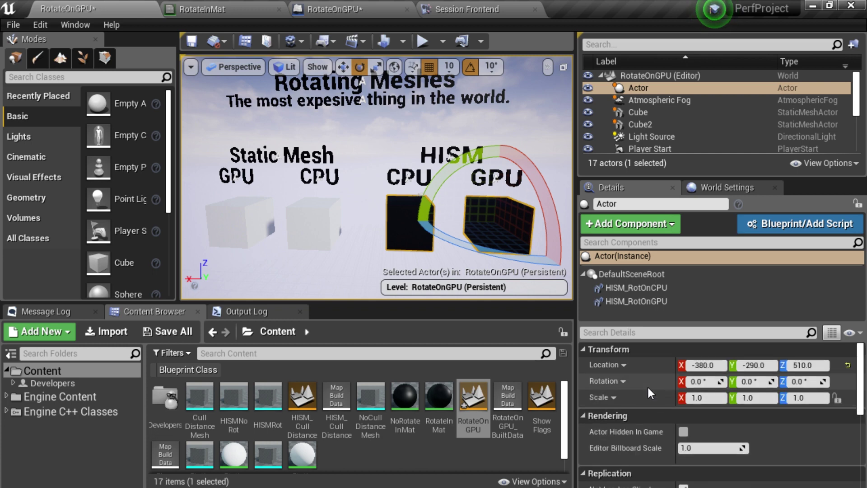
Select the HISM_RotOnGPU component and expand instance 0 with its Transform to inspect location, rotation and scale.
{"action": "left_click", "coordinate": [626, 303]}
{"action": "scroll", "coordinate": [651, 386], "scroll_direction": "down", "scroll_amount": 8}
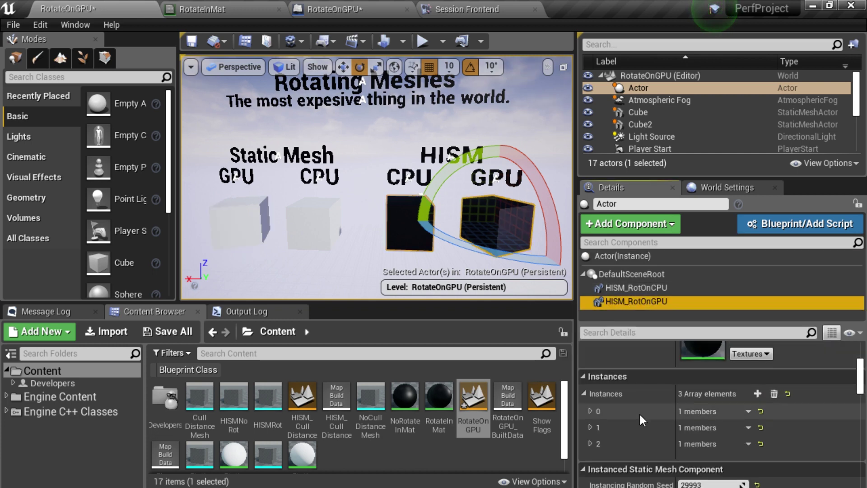
{"action": "left_click", "coordinate": [590, 411]}
{"action": "left_click", "coordinate": [598, 427]}
{"action": "scroll", "coordinate": [601, 429], "scroll_direction": "down", "scroll_amount": 1}
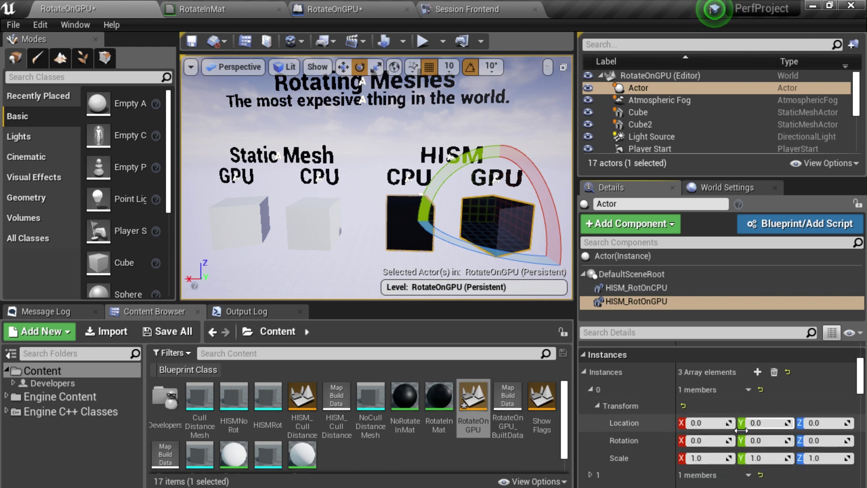
Select the GPU static mesh cube Cube2 and inspect its Transform values in the level.
{"action": "left_click", "coordinate": [241, 218]}
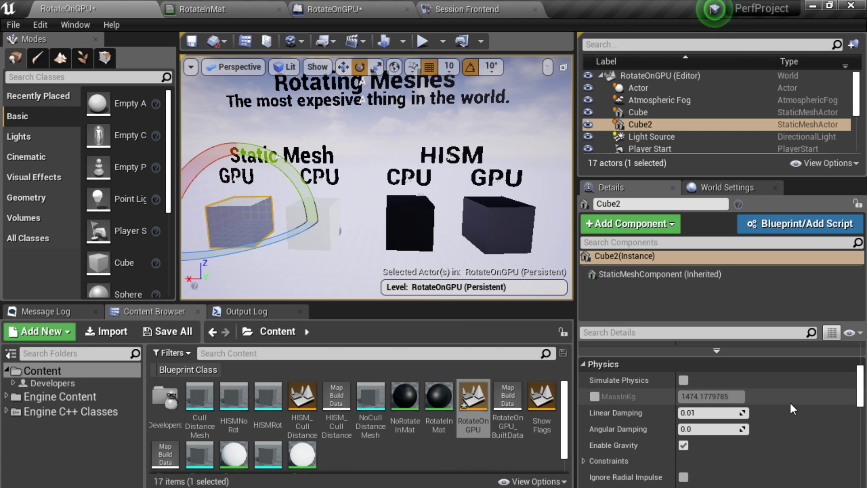
{"action": "scroll", "coordinate": [685, 429], "scroll_direction": "up", "scroll_amount": 6}
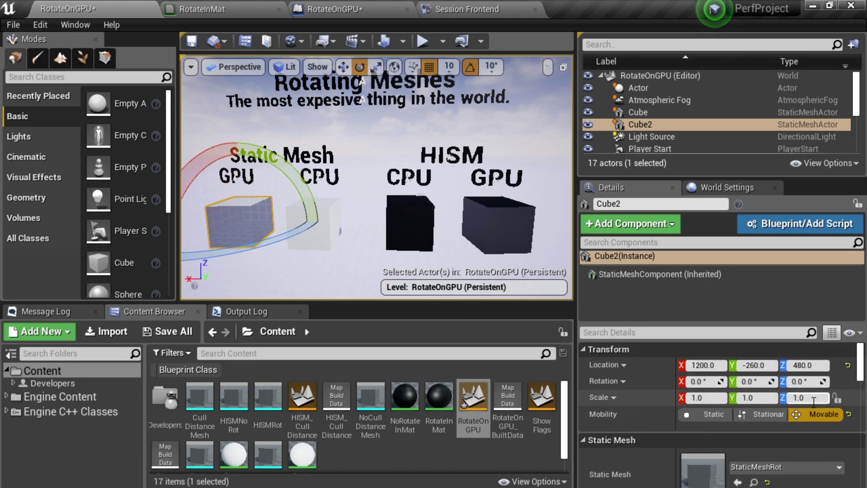
{"action": "right_click_drag", "start_coordinate": [358, 168], "coordinate": [371, 205]}
{"action": "middle_click_drag", "start_coordinate": [360, 250], "coordinate": [366, 254]}
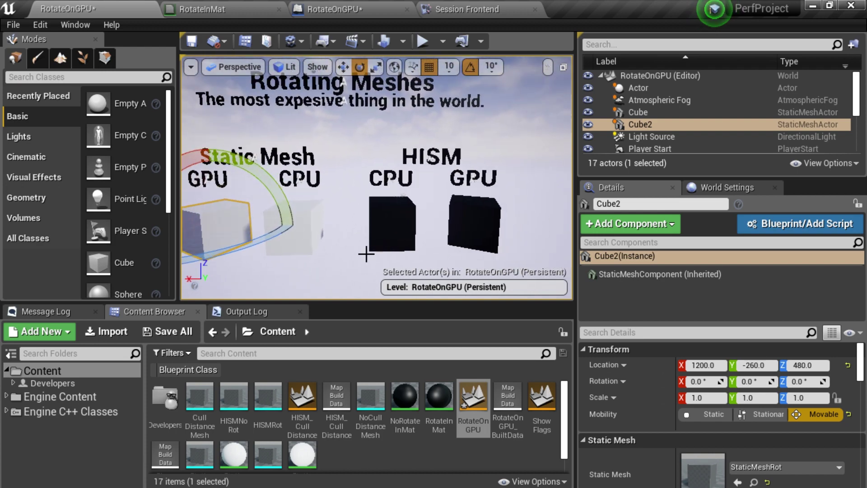
{"action": "right_click_drag", "start_coordinate": [428, 255], "coordinate": [389, 243]}
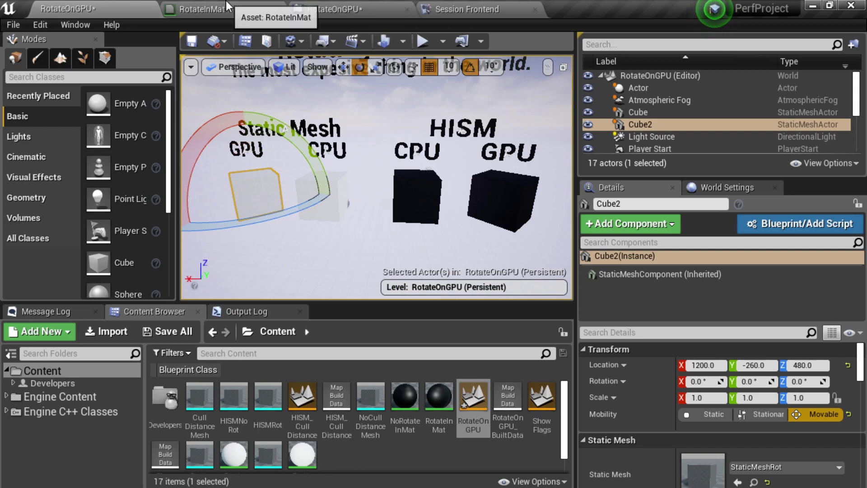
Return to the Session Frontend profiler and review the GameThread events from FrameTime down to the PerfLevel_C.ReceiveTick function calls.
{"action": "left_click", "coordinate": [448, 9]}
{"action": "scroll", "coordinate": [366, 421], "scroll_direction": "up", "scroll_amount": 3}
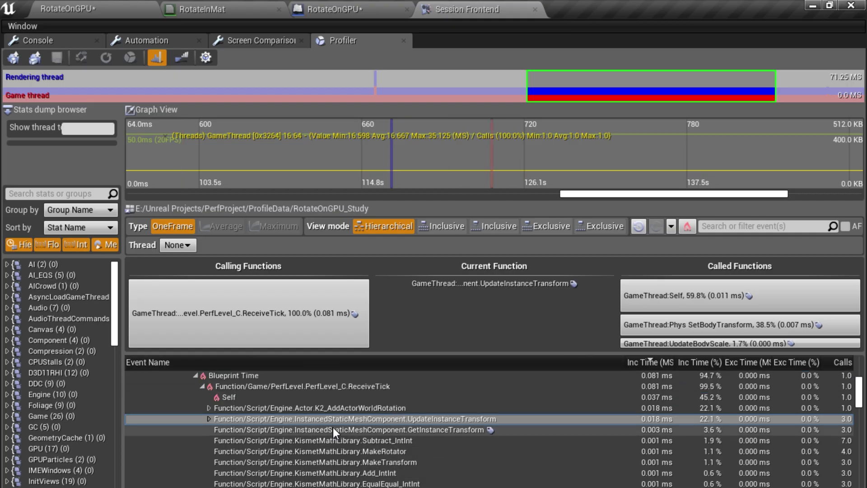
{"action": "scroll", "coordinate": [244, 423], "scroll_direction": "up", "scroll_amount": 3}
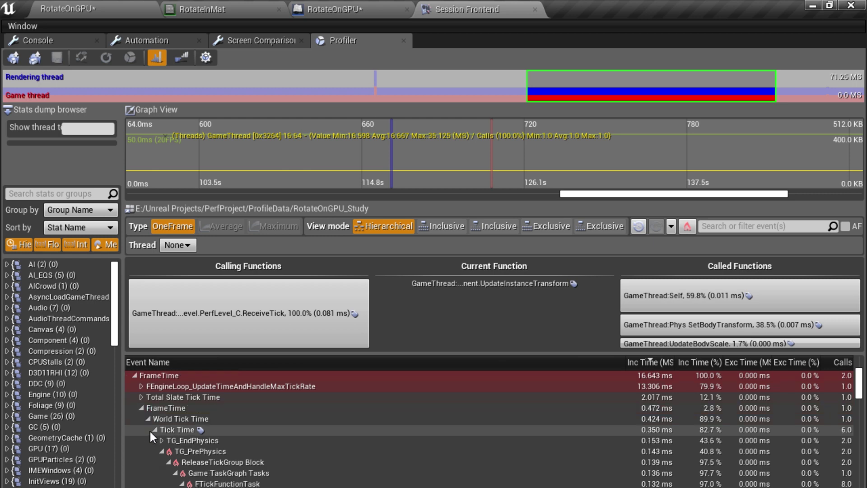
{"action": "scroll", "coordinate": [185, 438], "scroll_direction": "down", "scroll_amount": 5}
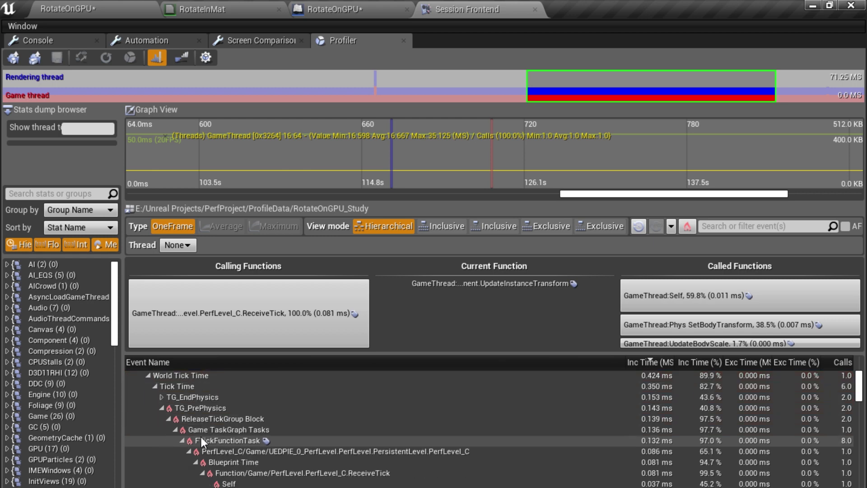
{"action": "scroll", "coordinate": [250, 433], "scroll_direction": "down", "scroll_amount": 2}
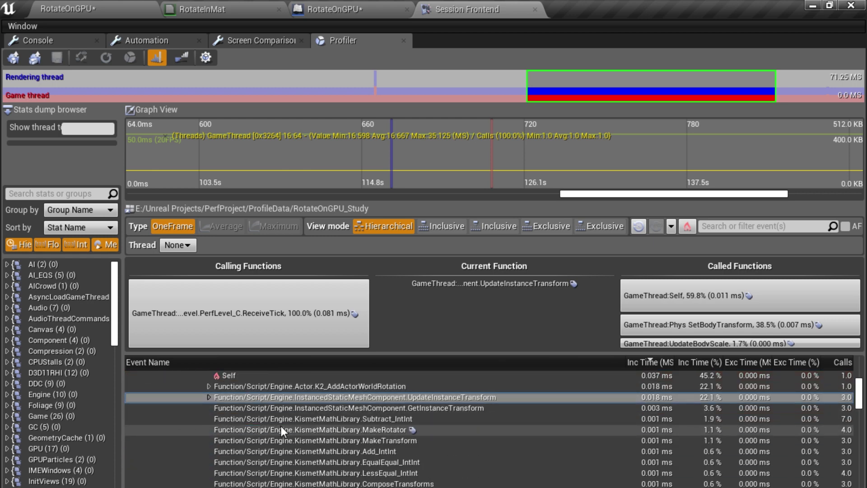
{"action": "scroll", "coordinate": [282, 415], "scroll_direction": "up", "scroll_amount": 1}
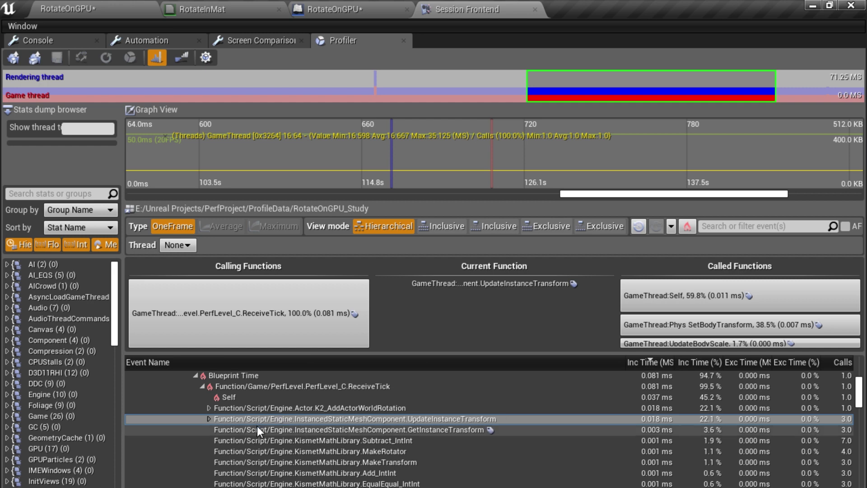
{"action": "scroll", "coordinate": [254, 428], "scroll_direction": "up", "scroll_amount": 6}
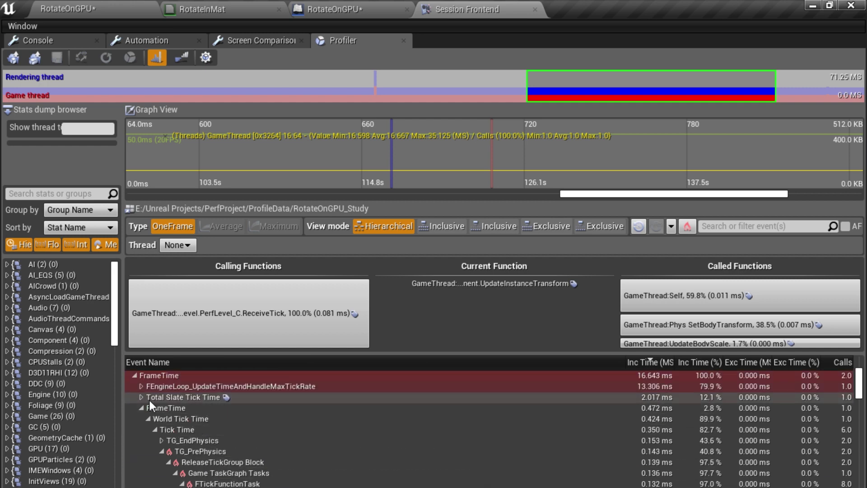
Collapse the GameThread event and expand RenderThread to examine the render commands listed under it.
{"action": "scroll", "coordinate": [140, 407], "scroll_direction": "up", "scroll_amount": 2}
{"action": "left_click", "coordinate": [129, 407]}
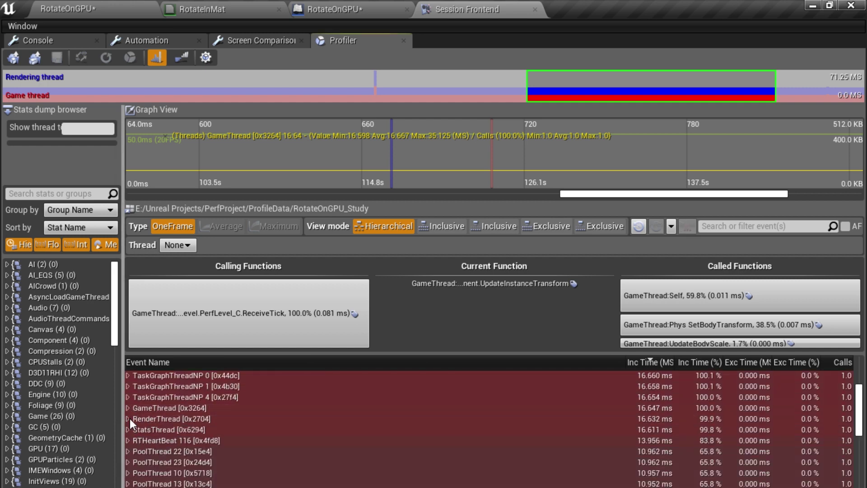
{"action": "double_click", "coordinate": [130, 418]}
{"action": "scroll", "coordinate": [157, 421], "scroll_direction": "down", "scroll_amount": 5}
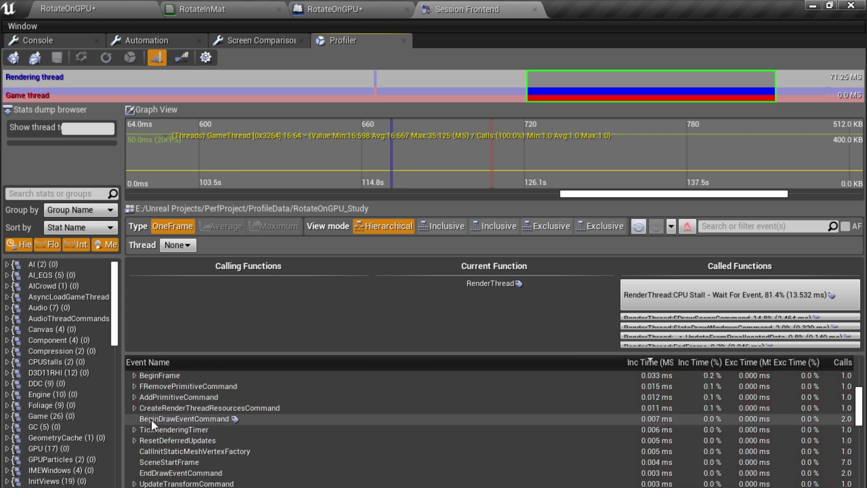
{"action": "scroll", "coordinate": [162, 432], "scroll_direction": "down", "scroll_amount": 1}
{"action": "scroll", "coordinate": [171, 432], "scroll_direction": "down", "scroll_amount": 2}
{"action": "scroll", "coordinate": [170, 423], "scroll_direction": "up", "scroll_amount": 2}
{"action": "scroll", "coordinate": [172, 421], "scroll_direction": "up", "scroll_amount": 4}
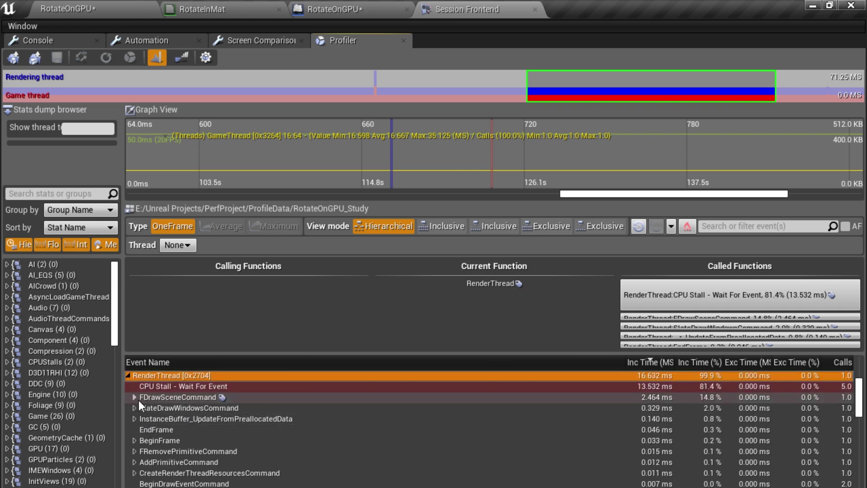
{"action": "scroll", "coordinate": [140, 401], "scroll_direction": "down", "scroll_amount": 2}
{"action": "scroll", "coordinate": [146, 427], "scroll_direction": "up", "scroll_amount": 2}
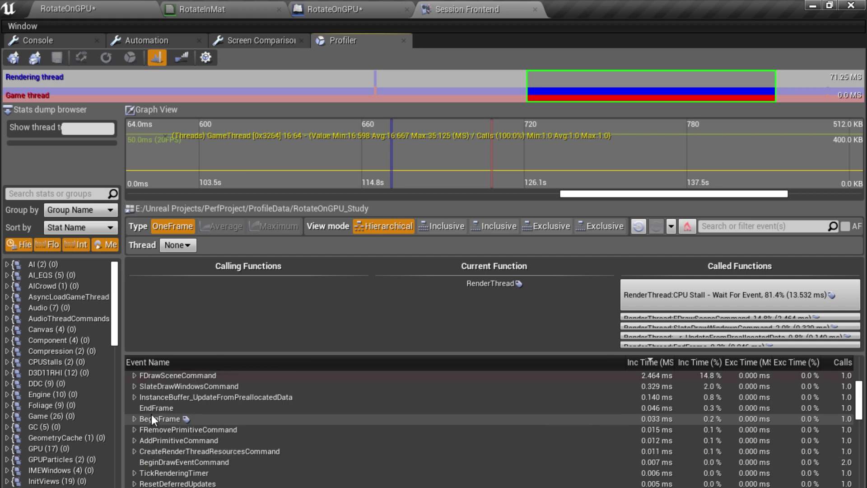
Expand FDrawSceneCommand through RenderViewFamily, InitViews and View Visibility to the children of GetDynamicMeshElements.
{"action": "left_click", "coordinate": [134, 397]}
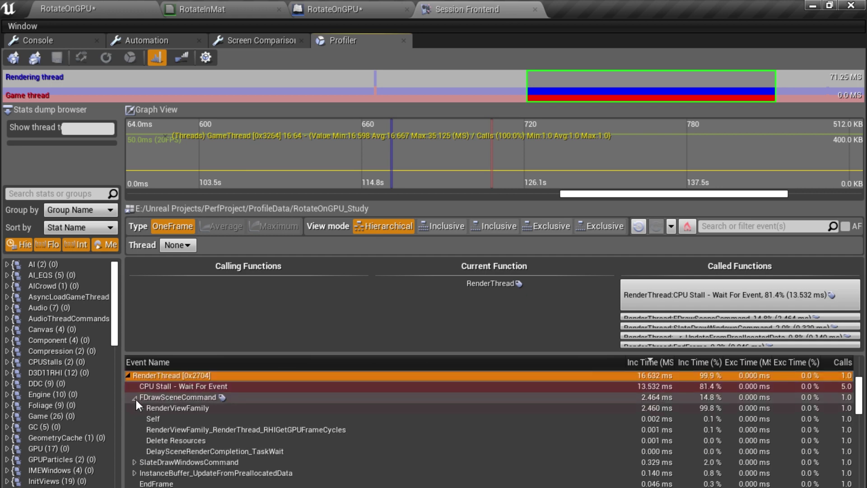
{"action": "left_click", "coordinate": [149, 429]}
{"action": "scroll", "coordinate": [150, 429], "scroll_direction": "down", "scroll_amount": 1}
{"action": "left_click", "coordinate": [154, 429]}
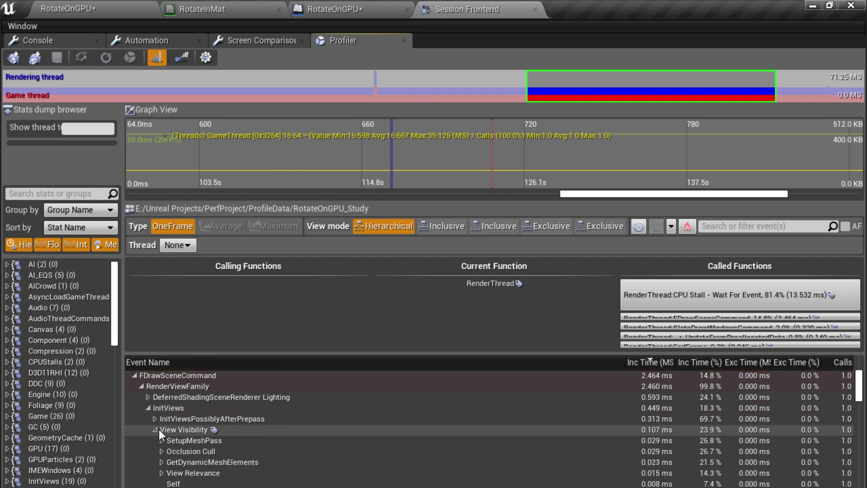
{"action": "scroll", "coordinate": [168, 431], "scroll_direction": "down", "scroll_amount": 2}
{"action": "left_click", "coordinate": [161, 419]}
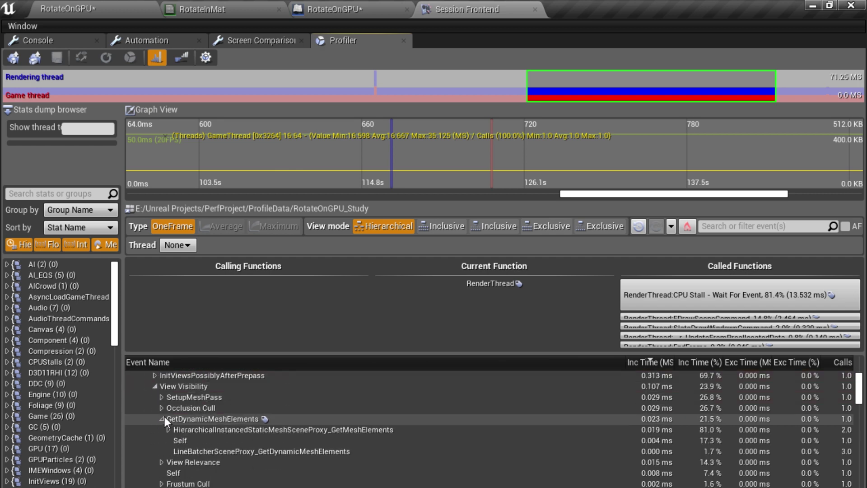
Select HierarchicalInstancedStaticMeshSceneProxy_GetMeshElements and expand it through HISMC_GetDynamicMeshElement to the children of Batch Time.
{"action": "left_click", "coordinate": [189, 428]}
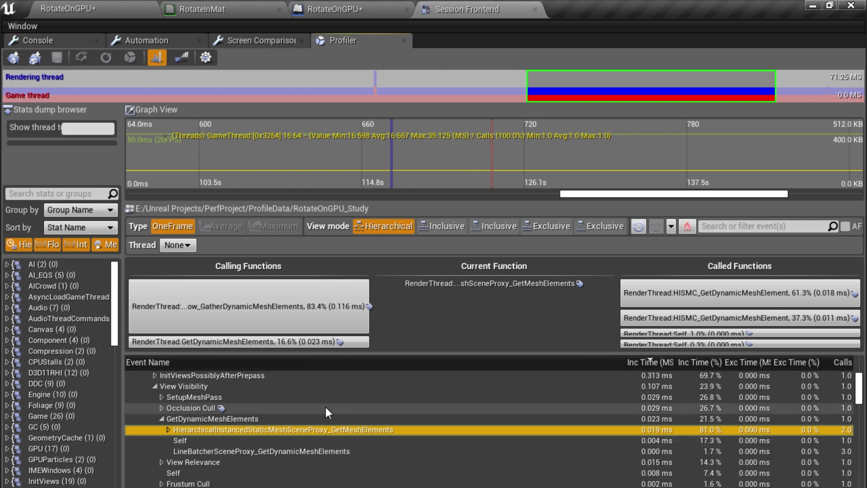
{"action": "scroll", "coordinate": [188, 400], "scroll_direction": "up", "scroll_amount": 2}
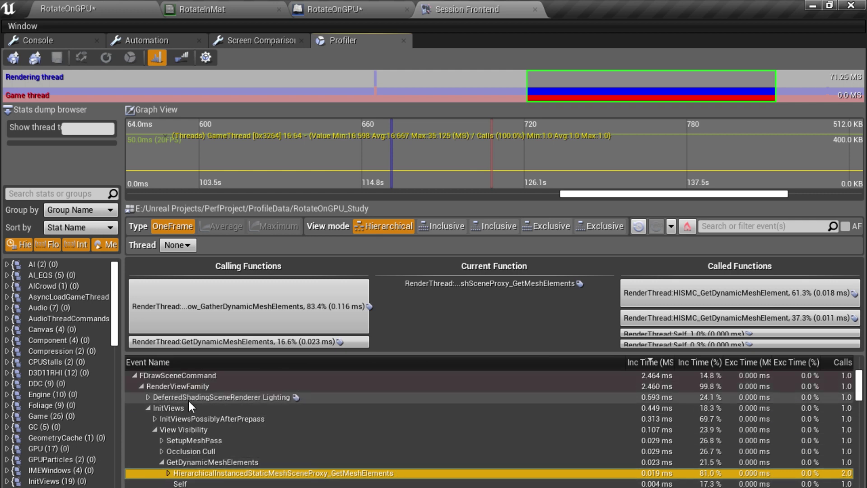
{"action": "scroll", "coordinate": [204, 428], "scroll_direction": "down", "scroll_amount": 2}
{"action": "left_click", "coordinate": [168, 430]}
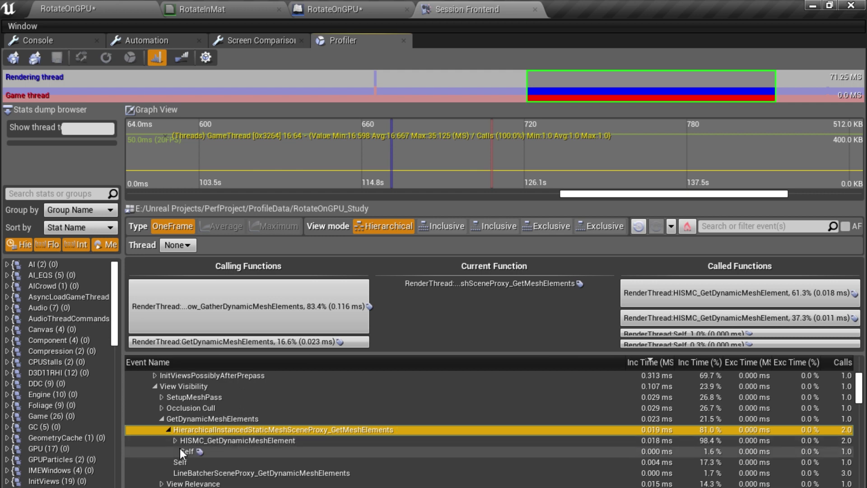
{"action": "left_click", "coordinate": [180, 440]}
{"action": "left_click", "coordinate": [177, 440]}
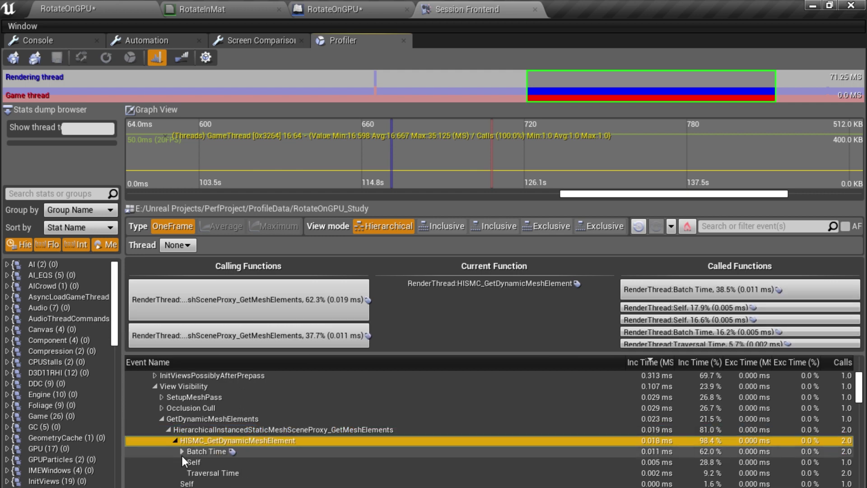
{"action": "left_click", "coordinate": [183, 451]}
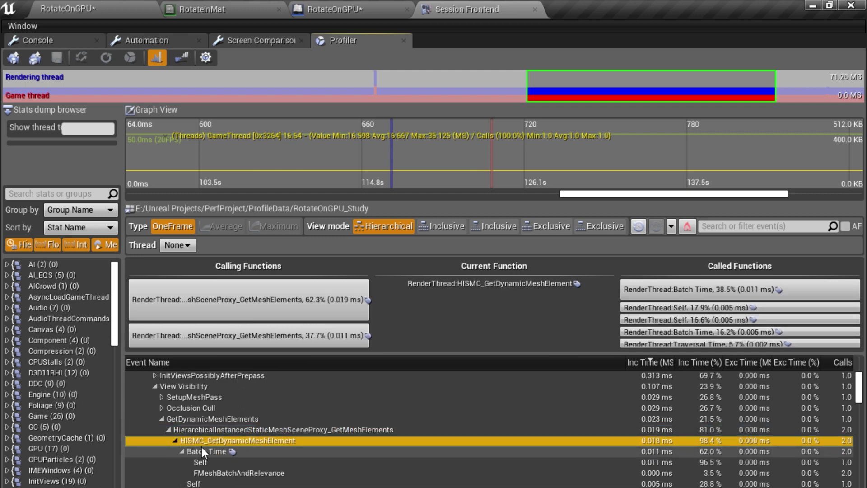
Collapse HierarchicalInstancedStaticMeshSceneProxy_GetMeshElements and review the neighbouring events under View Visibility and InitViews.
{"action": "left_click", "coordinate": [169, 430]}
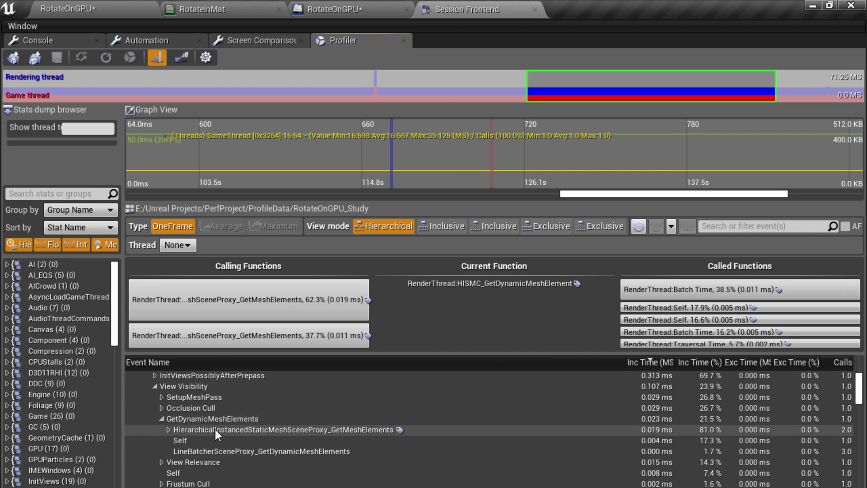
{"action": "scroll", "coordinate": [220, 429], "scroll_direction": "up", "scroll_amount": 2}
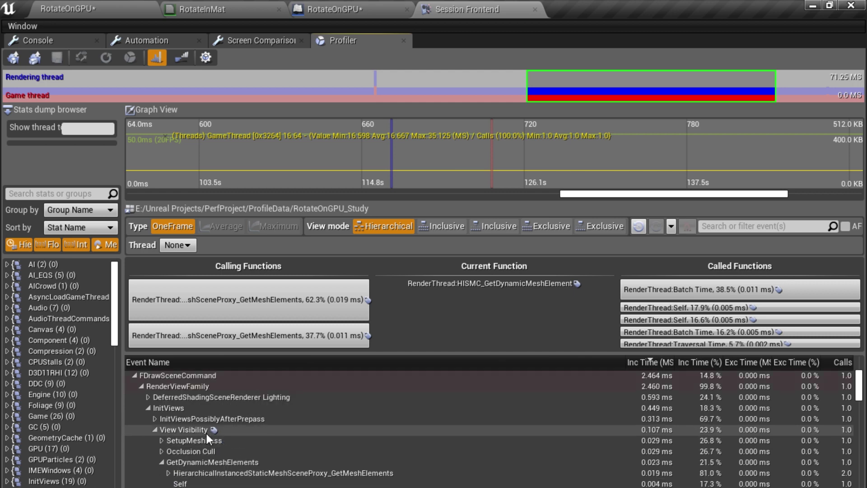
{"action": "scroll", "coordinate": [168, 436], "scroll_direction": "down", "scroll_amount": 1}
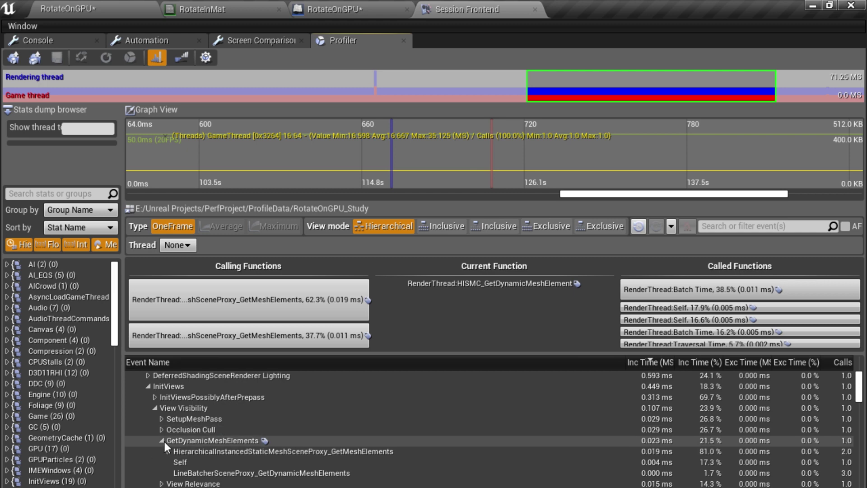
{"action": "scroll", "coordinate": [167, 436], "scroll_direction": "down", "scroll_amount": 1}
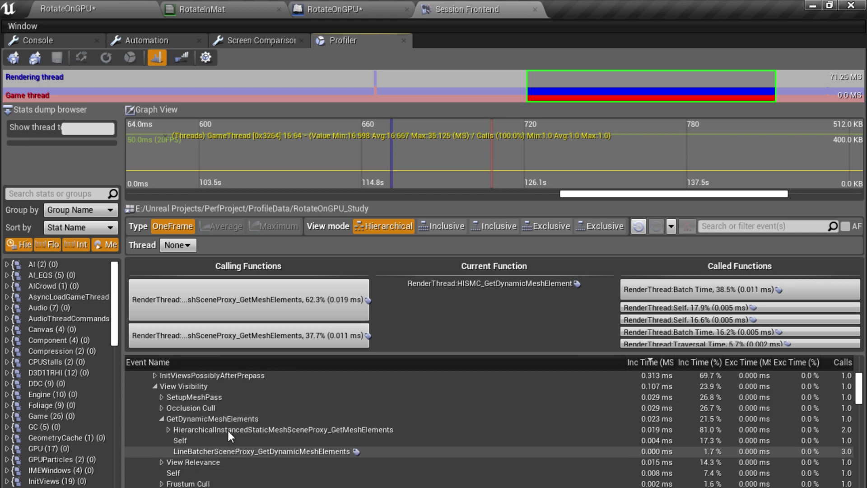
{"action": "scroll", "coordinate": [178, 432], "scroll_direction": "up", "scroll_amount": 1}
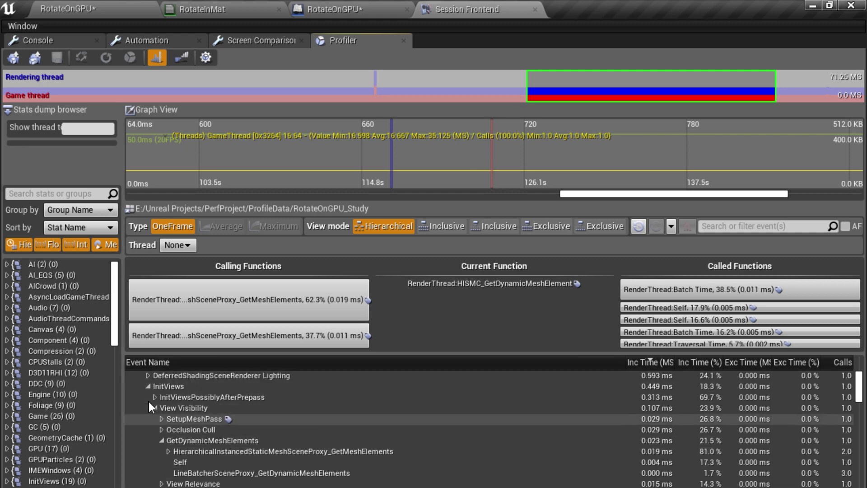
Collapse GetDynamicMeshElements and the whole FDrawSceneCommand branch, and review the remaining commands under RenderThread.
{"action": "left_click", "coordinate": [161, 441]}
{"action": "scroll", "coordinate": [136, 414], "scroll_direction": "up", "scroll_amount": 2}
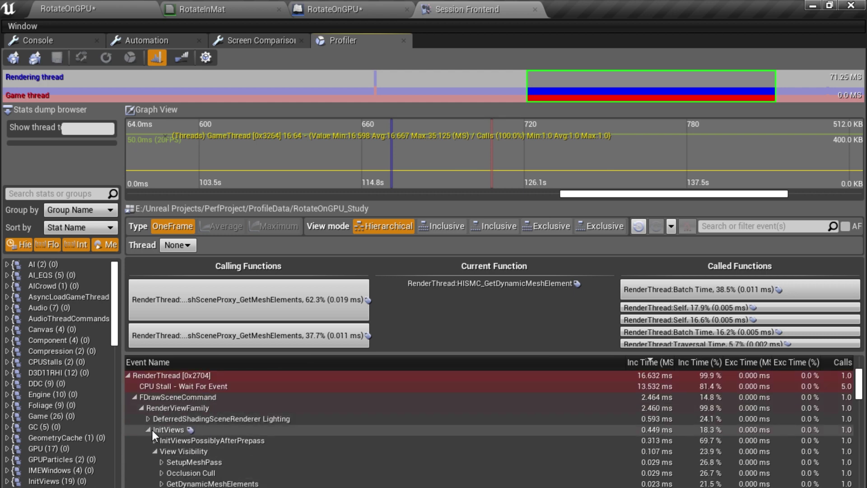
{"action": "left_click", "coordinate": [135, 398]}
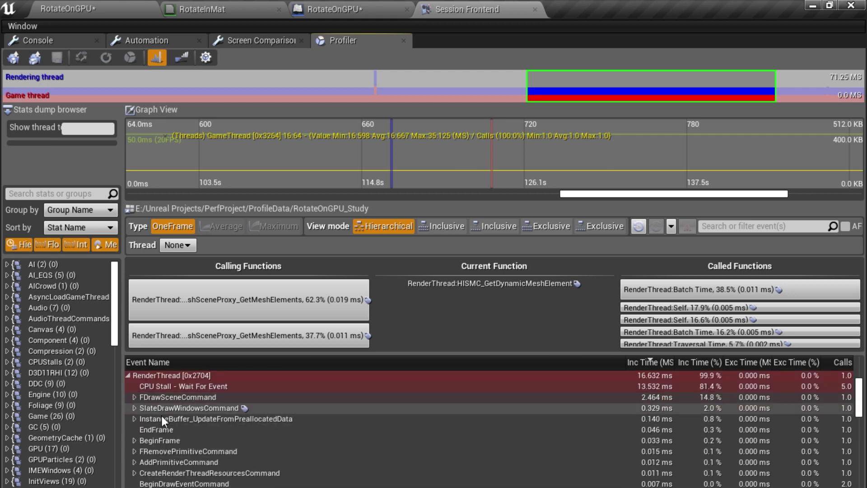
{"action": "scroll", "coordinate": [161, 414], "scroll_direction": "down", "scroll_amount": 2}
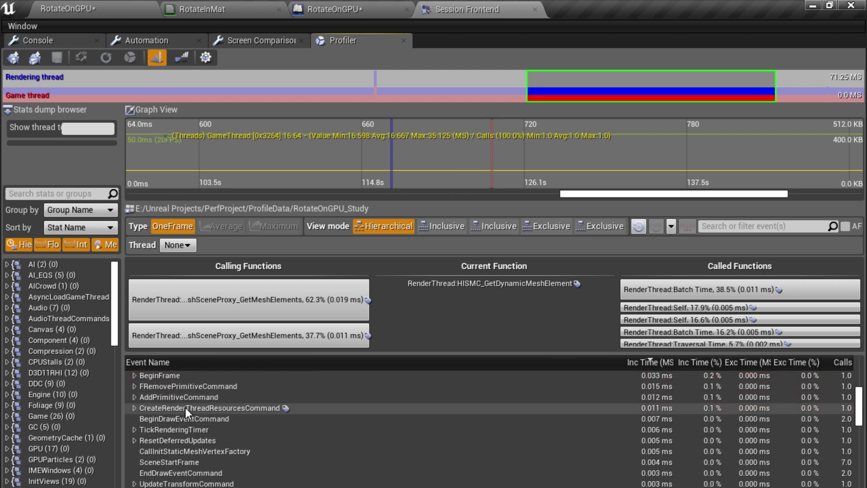
Select the CPU-rotated static mesh cube in the RotateOnGPU level and view its rotation nodes in the level blueprint.
{"action": "left_click", "coordinate": [53, 8]}
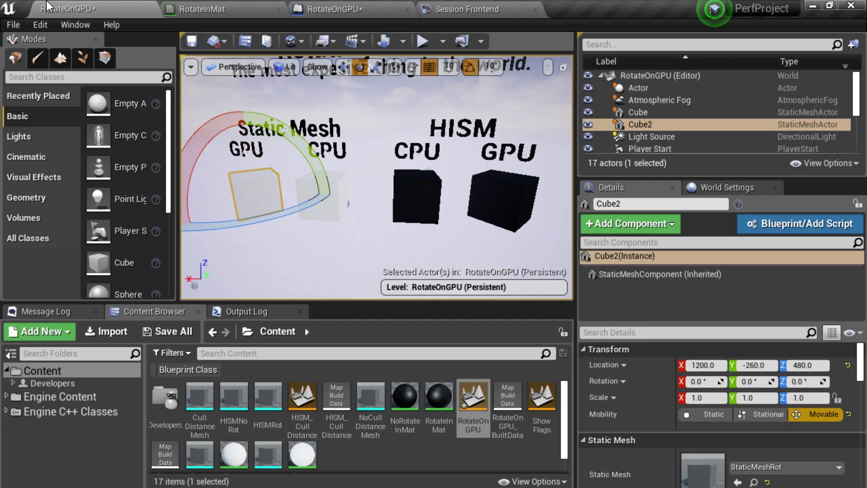
{"action": "left_click", "coordinate": [334, 186]}
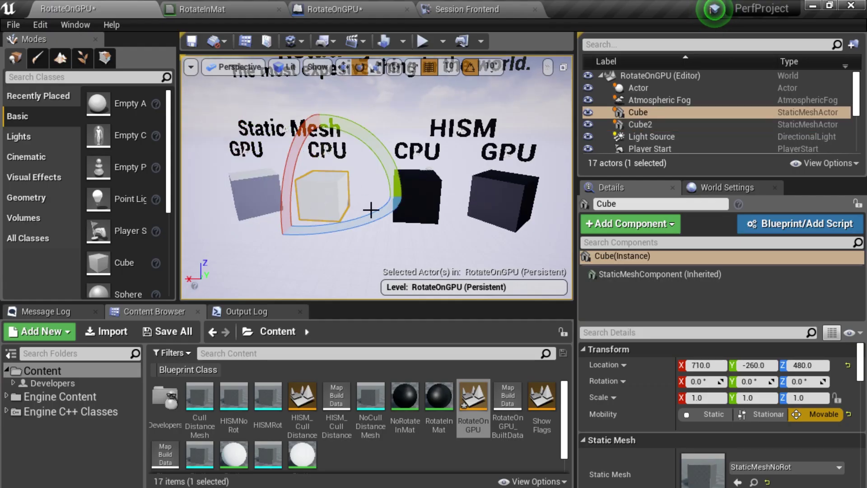
{"action": "left_click", "coordinate": [397, 6]}
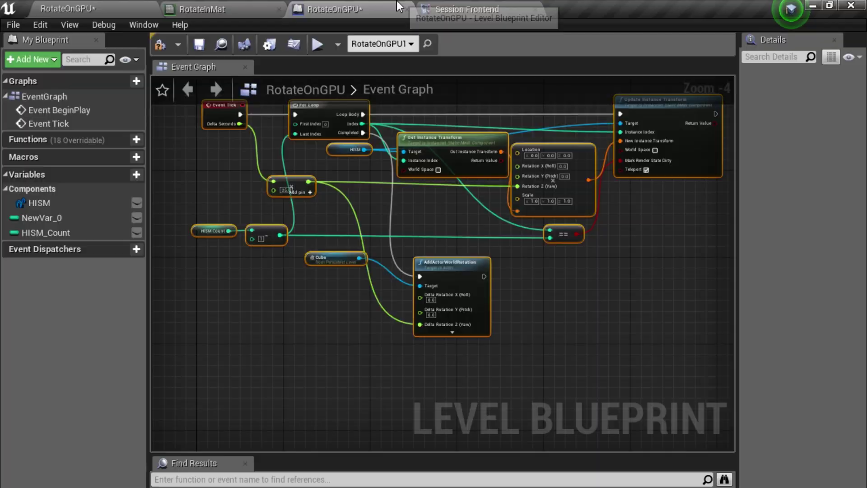
Return to the Session Frontend profiler and expand UpdateTransformCommand through StaticMeshNoRot to the children of UpdatePrimitiveTransform.
{"action": "left_click", "coordinate": [427, 9]}
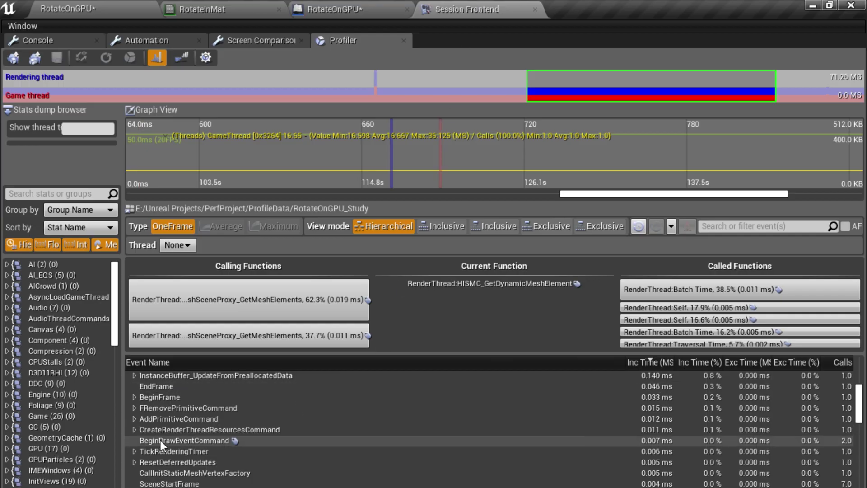
{"action": "scroll", "coordinate": [161, 440], "scroll_direction": "down", "scroll_amount": 3}
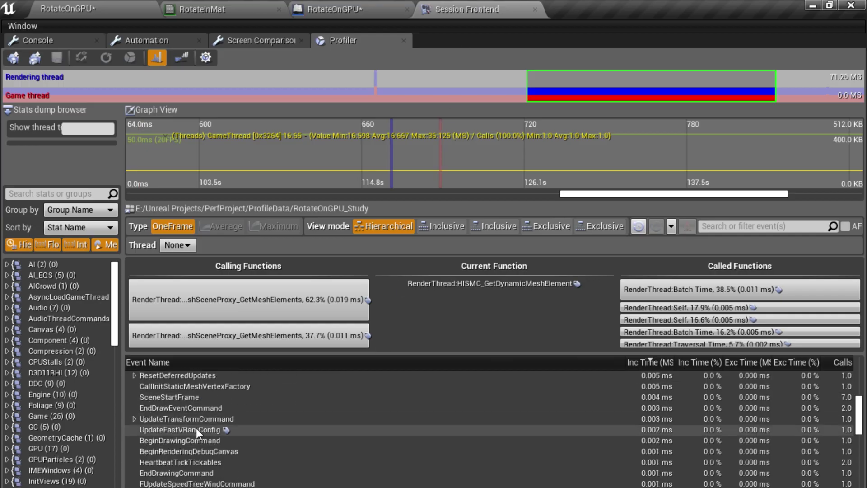
{"action": "left_click", "coordinate": [134, 419]}
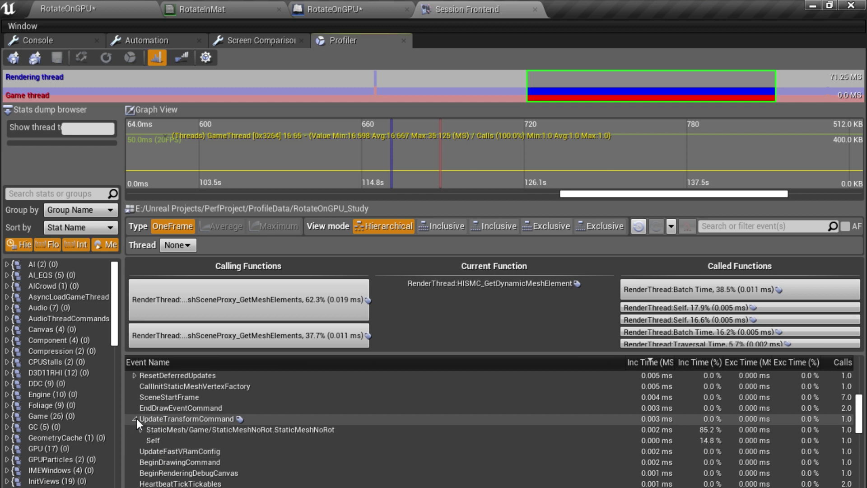
{"action": "left_click", "coordinate": [142, 429]}
{"action": "left_click", "coordinate": [141, 429]}
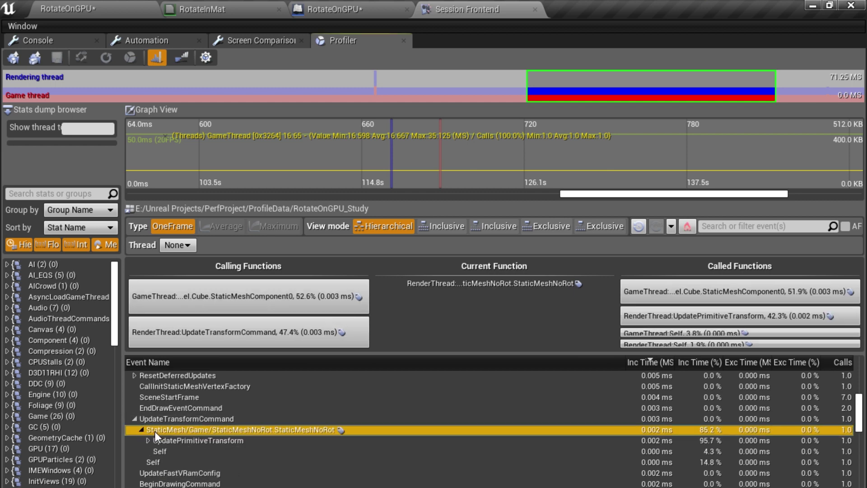
{"action": "scroll", "coordinate": [155, 431], "scroll_direction": "down", "scroll_amount": 1}
{"action": "left_click", "coordinate": [149, 419]}
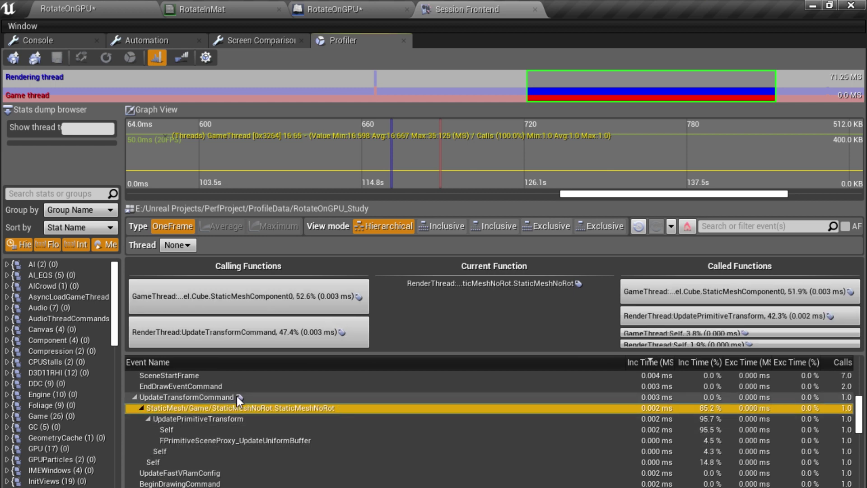
Inspect the calling and called functions of FPrimitiveSceneProxy_UpdateUniformBuffer and StaticMeshNoRot, and review the render commands around UpdateTransformCommand.
{"action": "left_click", "coordinate": [284, 440]}
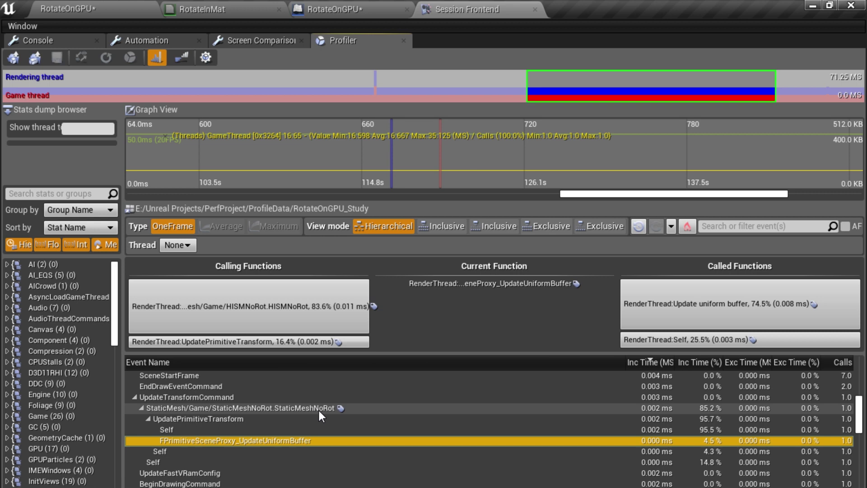
{"action": "left_click", "coordinate": [199, 413]}
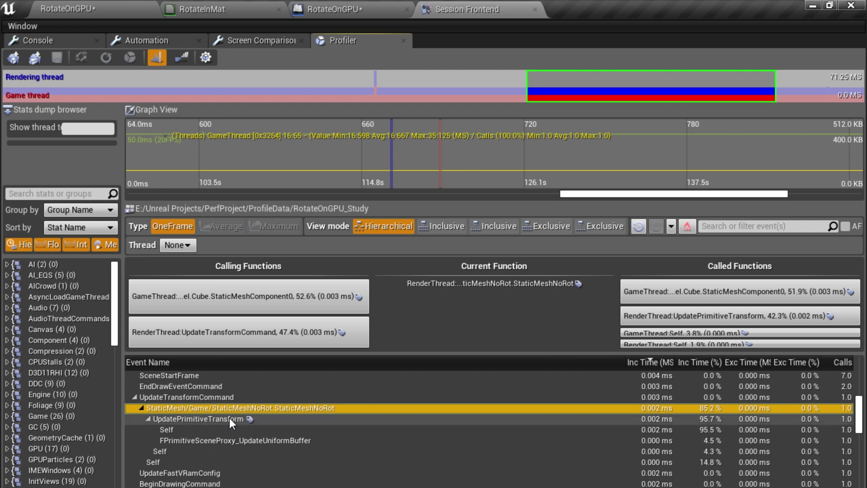
{"action": "scroll", "coordinate": [221, 400], "scroll_direction": "up", "scroll_amount": 1}
{"action": "scroll", "coordinate": [221, 400], "scroll_direction": "down", "scroll_amount": 2}
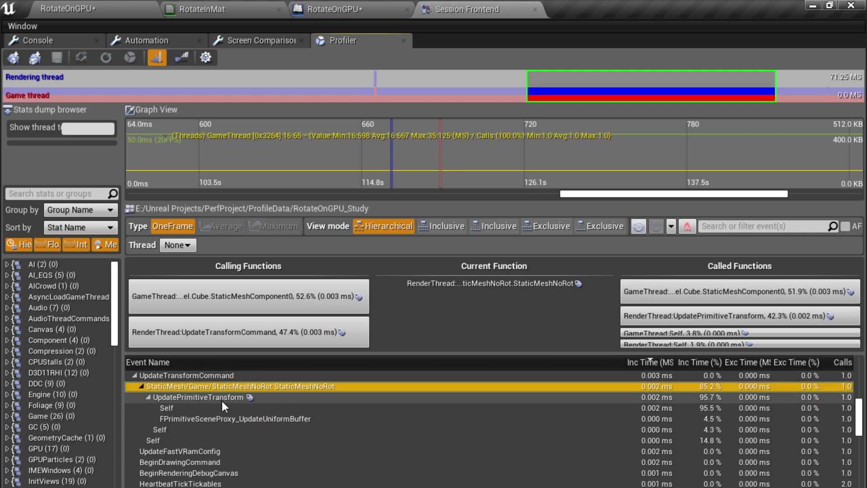
{"action": "scroll", "coordinate": [221, 400], "scroll_direction": "up", "scroll_amount": 2}
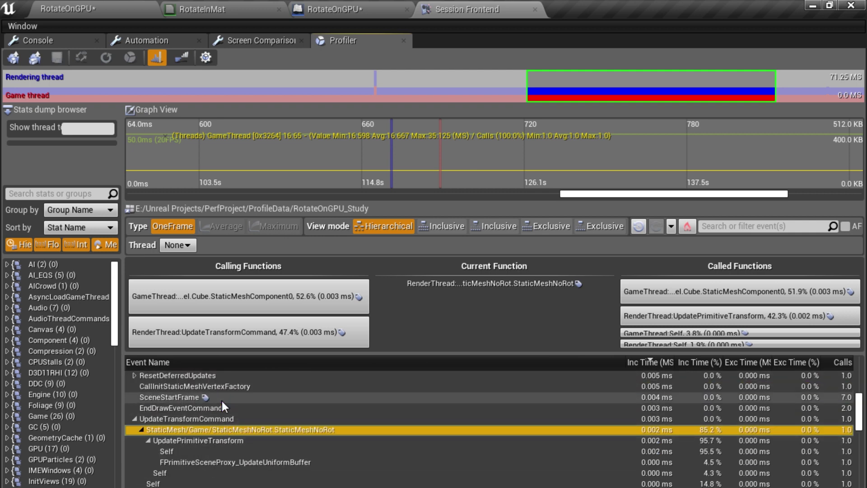
{"action": "scroll", "coordinate": [272, 425], "scroll_direction": "up", "scroll_amount": 5}
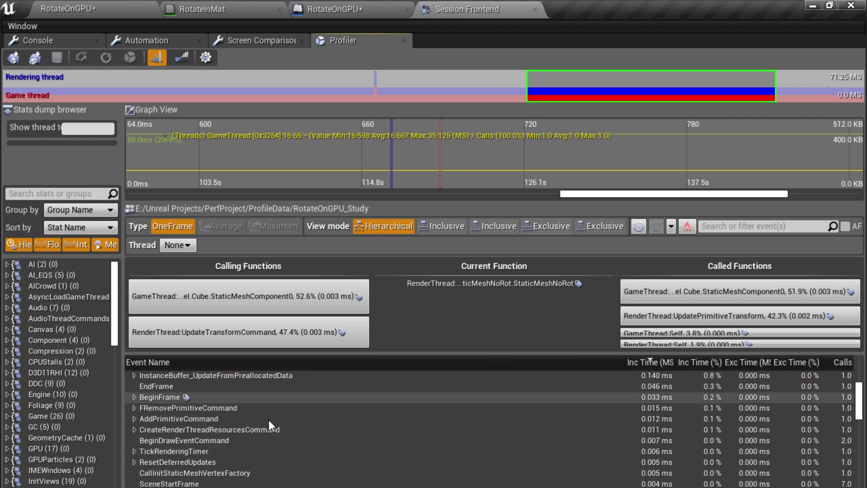
{"action": "scroll", "coordinate": [267, 420], "scroll_direction": "down", "scroll_amount": 4}
{"action": "scroll", "coordinate": [264, 414], "scroll_direction": "down", "scroll_amount": 1}
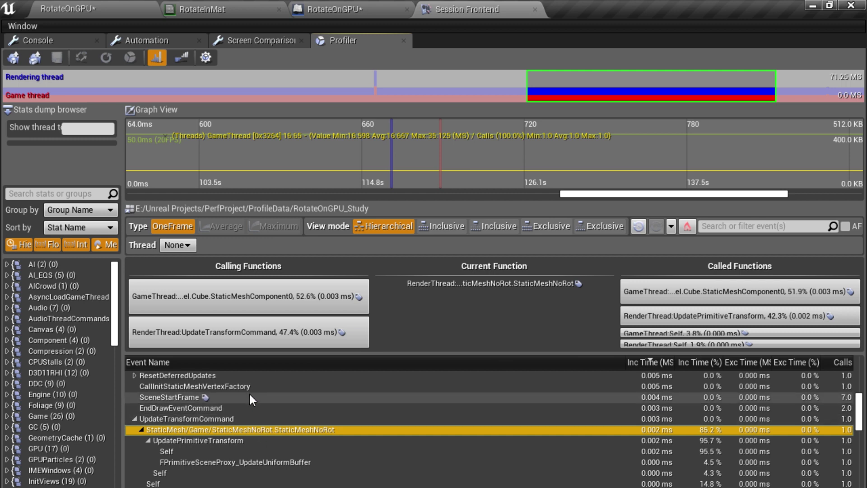
{"action": "scroll", "coordinate": [248, 392], "scroll_direction": "down", "scroll_amount": 2}
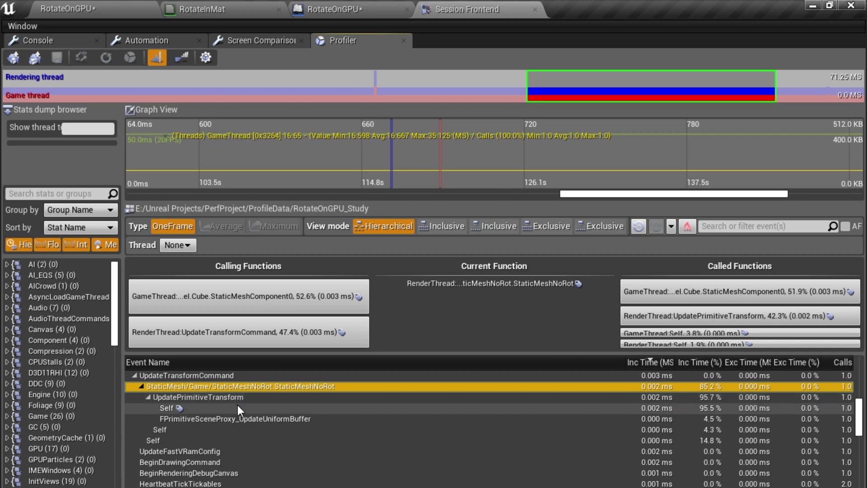
Select FPrimitiveSceneProxy_UpdateUniformBuffer under UpdatePrimitiveTransform again and compare it with the neighbouring render commands.
{"action": "left_click", "coordinate": [233, 420]}
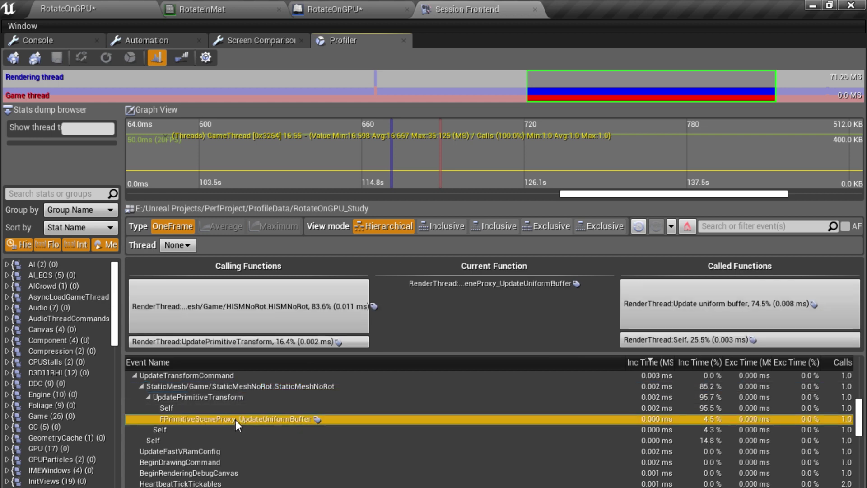
{"action": "scroll", "coordinate": [236, 419], "scroll_direction": "up", "scroll_amount": 5}
{"action": "scroll", "coordinate": [236, 417], "scroll_direction": "down", "scroll_amount": 6}
{"action": "scroll", "coordinate": [235, 416], "scroll_direction": "up", "scroll_amount": 3}
{"action": "scroll", "coordinate": [235, 416], "scroll_direction": "down", "scroll_amount": 2}
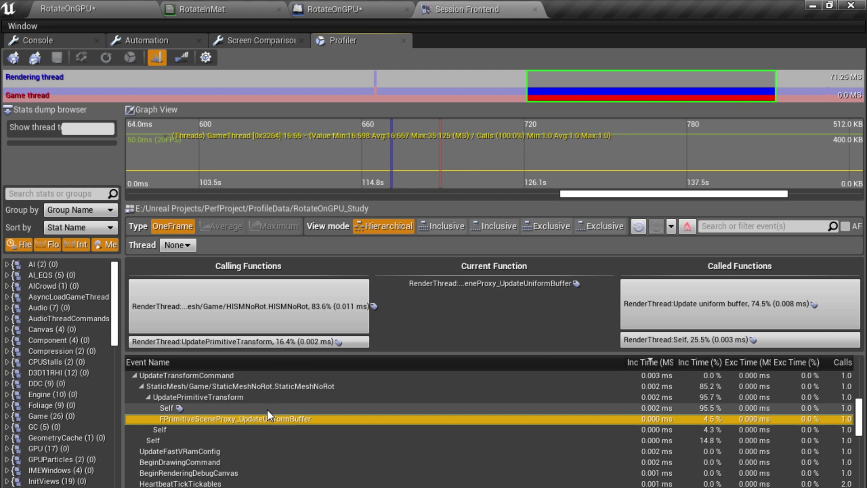
Collapse and re-expand the RenderThread event, and go back to the UpdateTransformCommand branch.
{"action": "scroll", "coordinate": [262, 409], "scroll_direction": "up", "scroll_amount": 3}
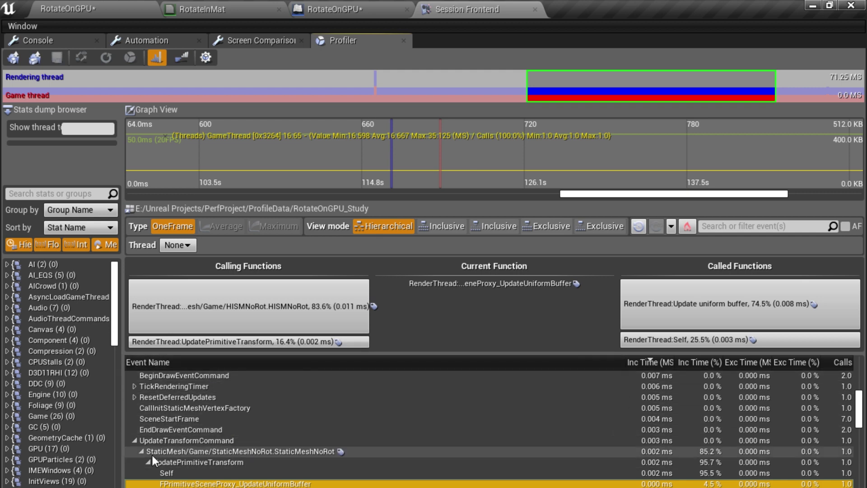
{"action": "scroll", "coordinate": [198, 449], "scroll_direction": "up", "scroll_amount": 1}
{"action": "mouse_move", "coordinate": [210, 443]}
{"action": "scroll", "coordinate": [210, 444], "scroll_direction": "up", "scroll_amount": 5}
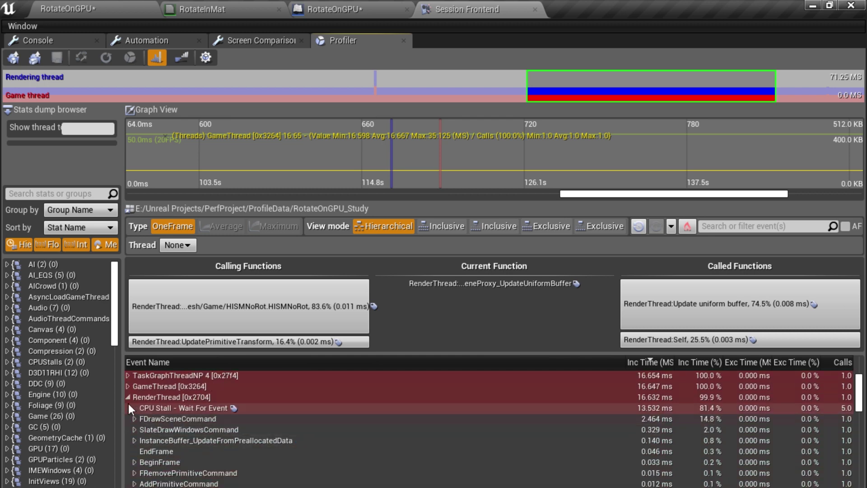
{"action": "left_click", "coordinate": [128, 398]}
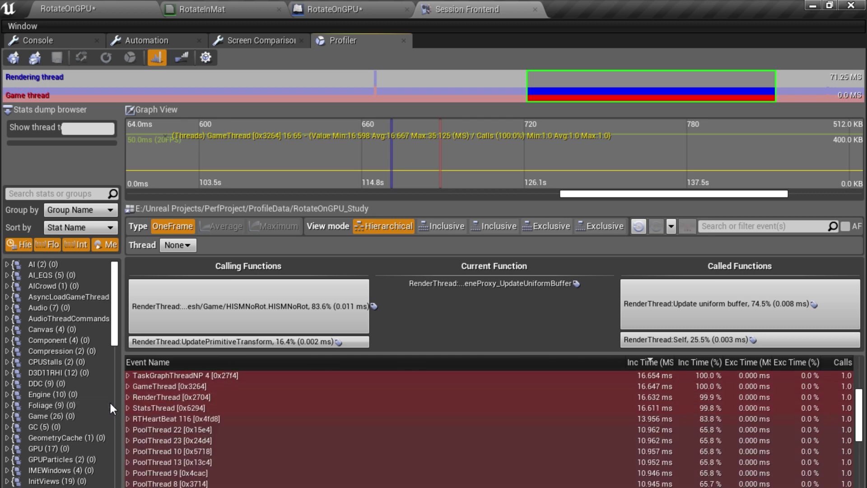
{"action": "left_click", "coordinate": [129, 397]}
{"action": "scroll", "coordinate": [151, 403], "scroll_direction": "down", "scroll_amount": 6}
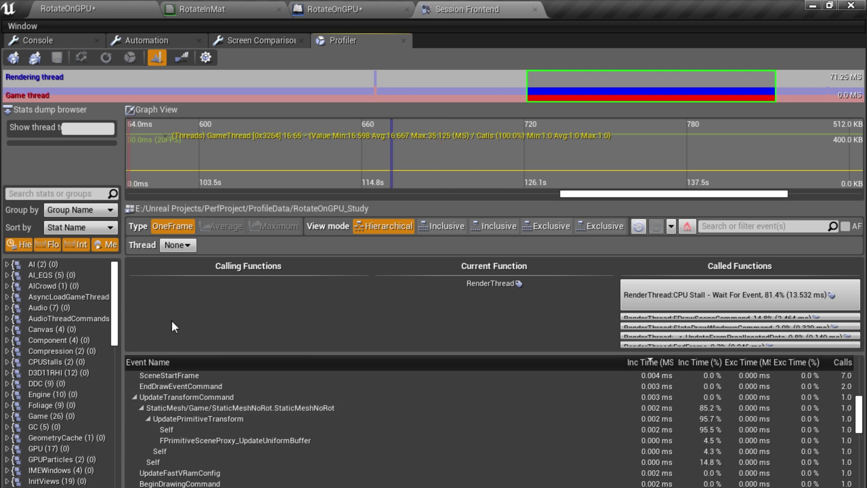
Select the GPU-rotated static mesh cube in the RotateOnGPU level and look over the static mesh and HISM cubes.
{"action": "left_click", "coordinate": [88, 2]}
{"action": "left_click", "coordinate": [242, 182]}
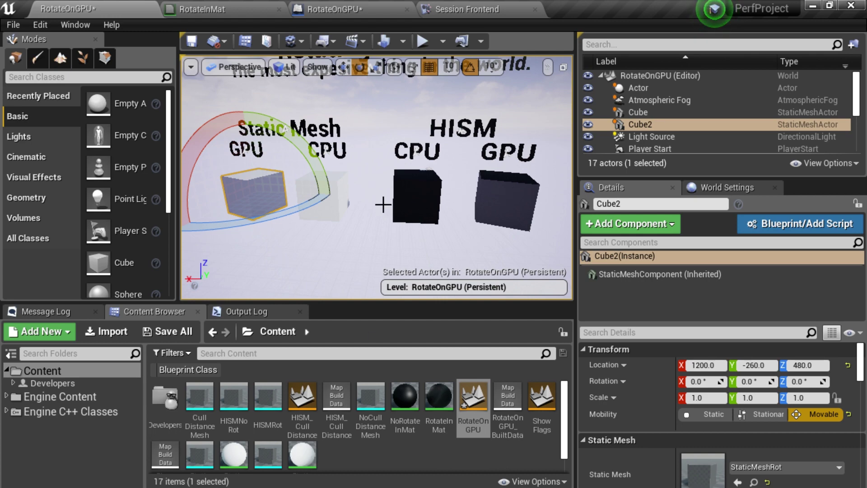
{"action": "right_click_drag", "start_coordinate": [400, 198], "coordinate": [371, 190]}
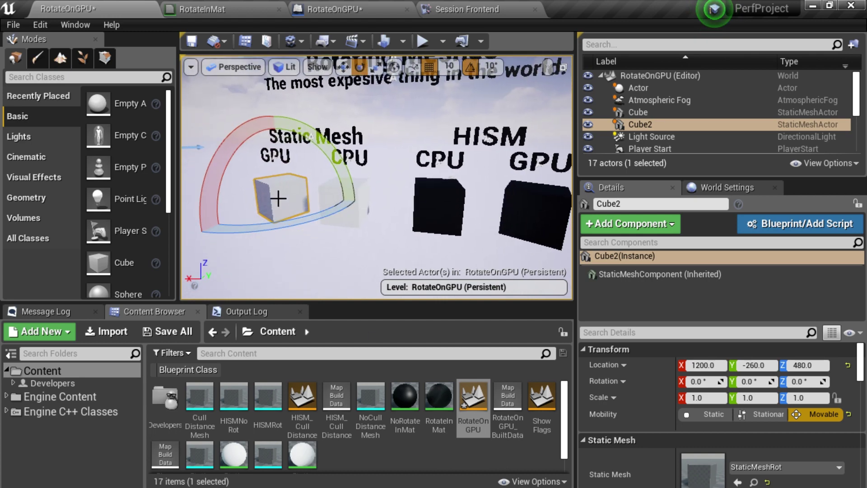
{"action": "mouse_move", "coordinate": [318, 217]}
{"action": "right_mouse_down"}
{"action": "mouse_move", "coordinate": [344, 214]}
{"action": "mouse_move", "coordinate": [307, 213]}
{"action": "mouse_move", "coordinate": [318, 217]}
{"action": "right_mouse_up"}
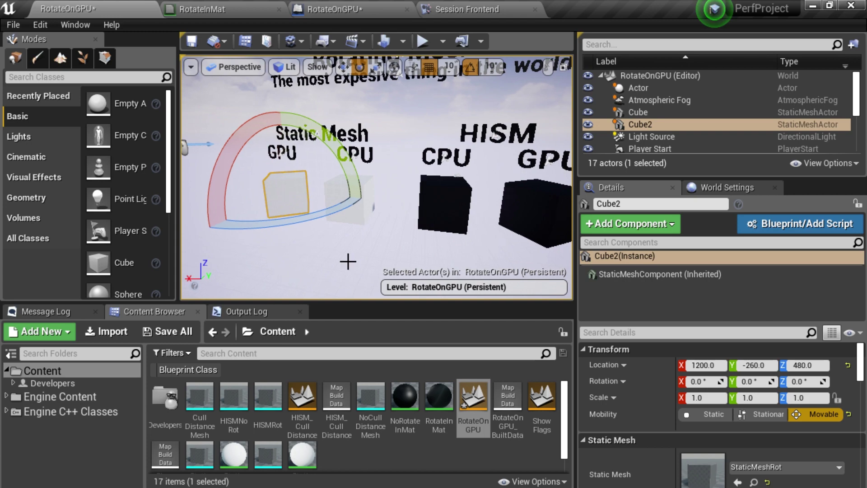
{"action": "right_click_drag", "start_coordinate": [367, 271], "coordinate": [398, 260]}
{"action": "right_click_drag", "start_coordinate": [252, 204], "coordinate": [244, 220]}
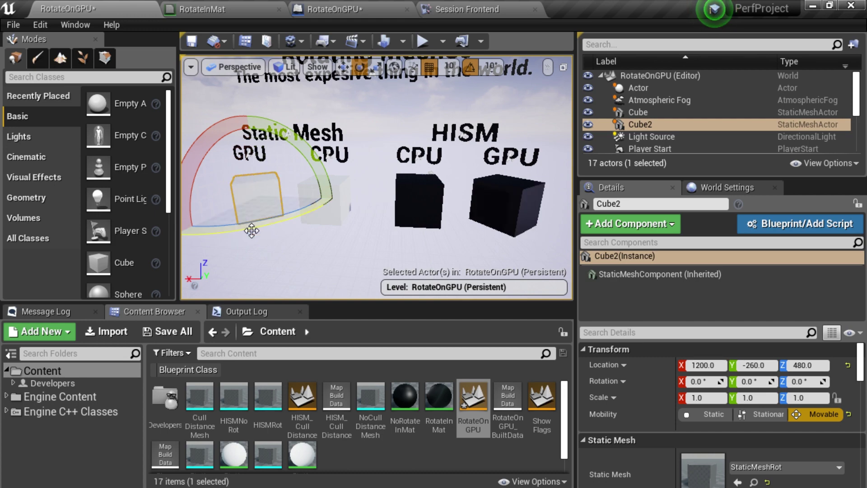
{"action": "right_click_drag", "start_coordinate": [317, 237], "coordinate": [320, 239]}
{"action": "right_click_drag", "start_coordinate": [329, 211], "coordinate": [396, 198]}
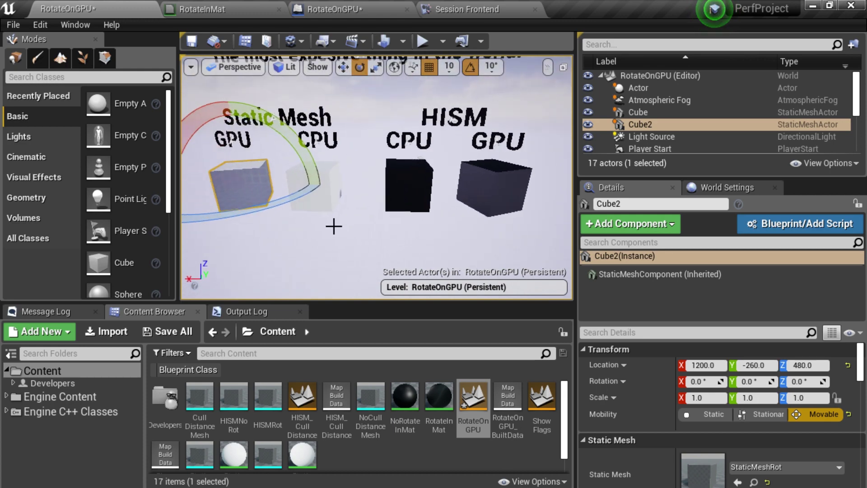
{"action": "right_click_drag", "start_coordinate": [342, 221], "coordinate": [342, 222]}
Show the RotateInMat material graph and select its Divide and RotateAboutWorldAxis_cheap nodes.
{"action": "left_click", "coordinate": [217, 9]}
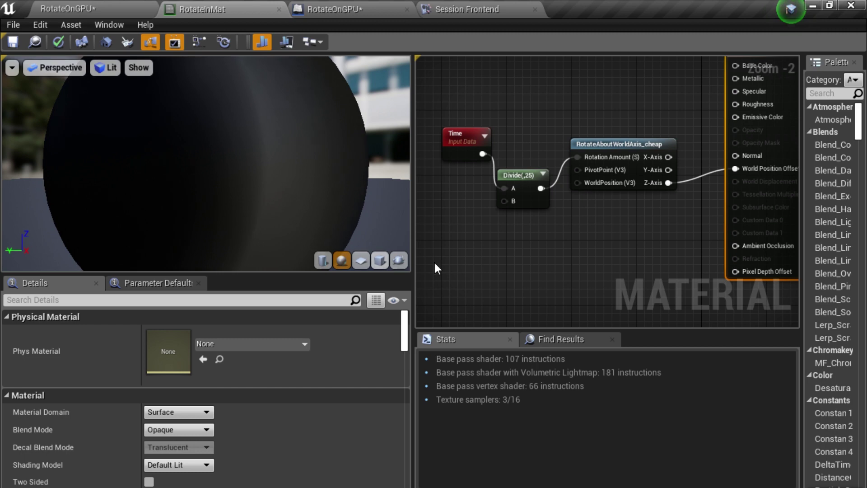
{"action": "left_click_drag", "start_coordinate": [662, 113], "coordinate": [496, 228]}
{"action": "right_click_drag", "start_coordinate": [602, 224], "coordinate": [497, 244]}
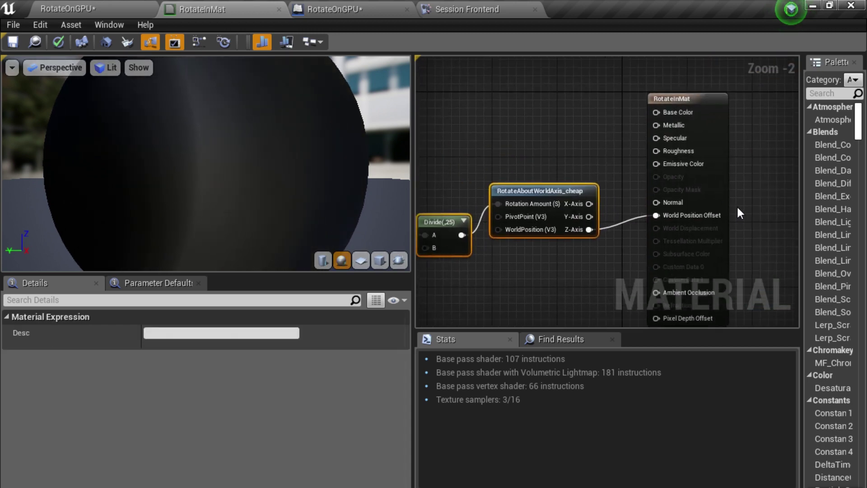
Examine how the rotation nodes feed the World Position Offset input of the RotateInMat material output node.
{"action": "left_click", "coordinate": [674, 216]}
{"action": "left_click_drag", "start_coordinate": [675, 219], "coordinate": [696, 200]}
{"action": "right_click_drag", "start_coordinate": [696, 200], "coordinate": [750, 167]}
{"action": "left_click_drag", "start_coordinate": [750, 167], "coordinate": [720, 192]}
{"action": "right_click_drag", "start_coordinate": [722, 199], "coordinate": [610, 208]}
{"action": "left_click_drag", "start_coordinate": [609, 204], "coordinate": [630, 180]}
{"action": "right_click_drag", "start_coordinate": [629, 180], "coordinate": [734, 178]}
{"action": "right_click_drag", "start_coordinate": [672, 174], "coordinate": [628, 130]}
{"action": "left_click_drag", "start_coordinate": [634, 121], "coordinate": [504, 238]}
{"action": "right_click_drag", "start_coordinate": [732, 194], "coordinate": [661, 222]}
{"action": "left_click_drag", "start_coordinate": [660, 222], "coordinate": [743, 227]}
{"action": "left_click_drag", "start_coordinate": [686, 183], "coordinate": [705, 191]}
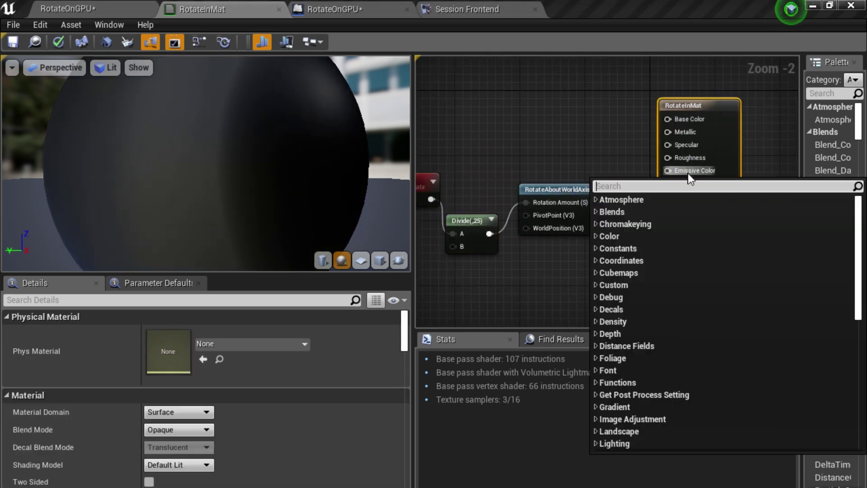
Switch to RenderDoc and open the RotateOnGPU_Study capture from the ProfileData folder.
{"action": "left_click", "coordinate": [78, 1]}
{"action": "right_click_drag", "start_coordinate": [419, 209], "coordinate": [438, 183]}
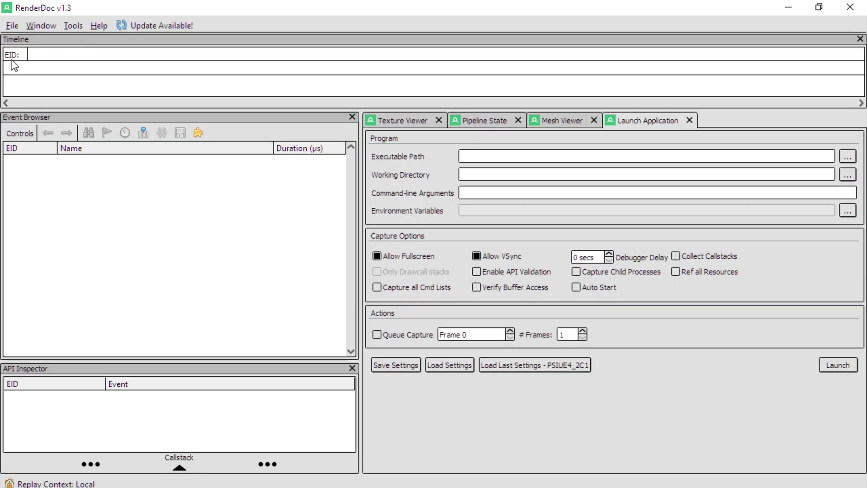
{"action": "left_click", "coordinate": [12, 25]}
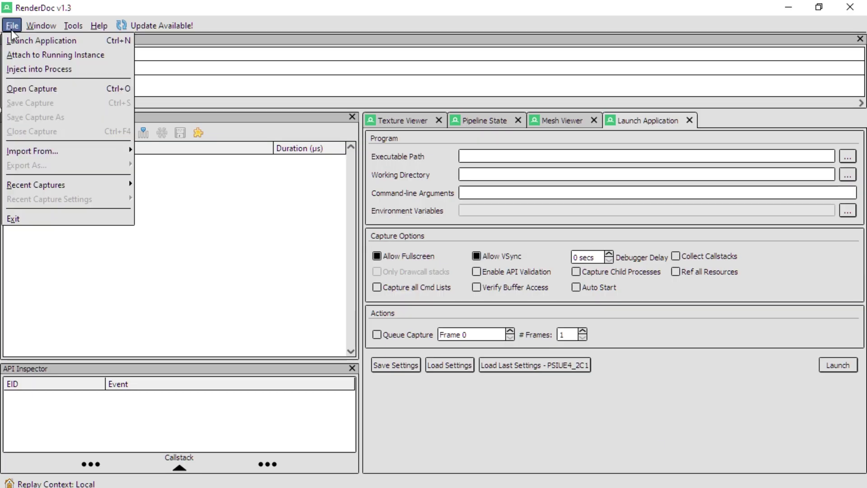
{"action": "left_click", "coordinate": [50, 93]}
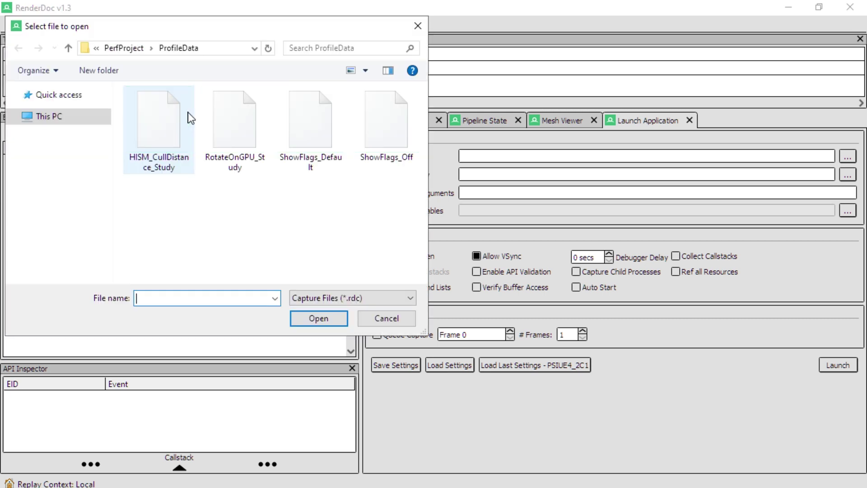
{"action": "left_click", "coordinate": [241, 155]}
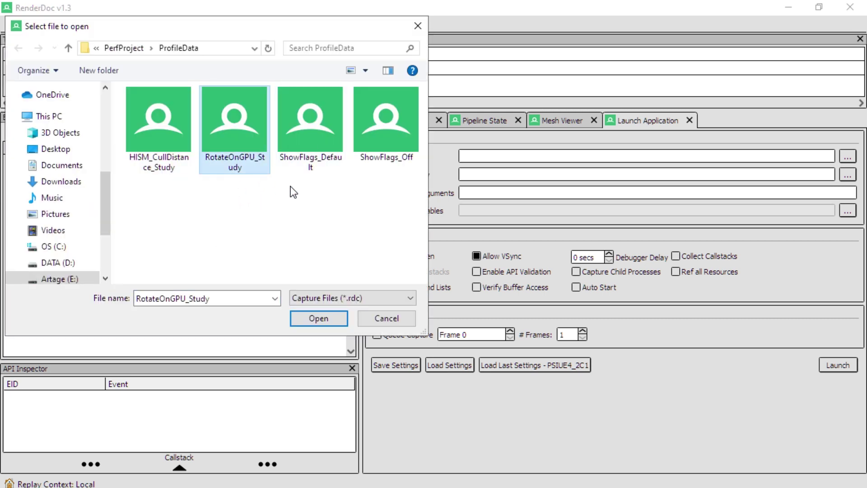
{"action": "left_click", "coordinate": [319, 318]}
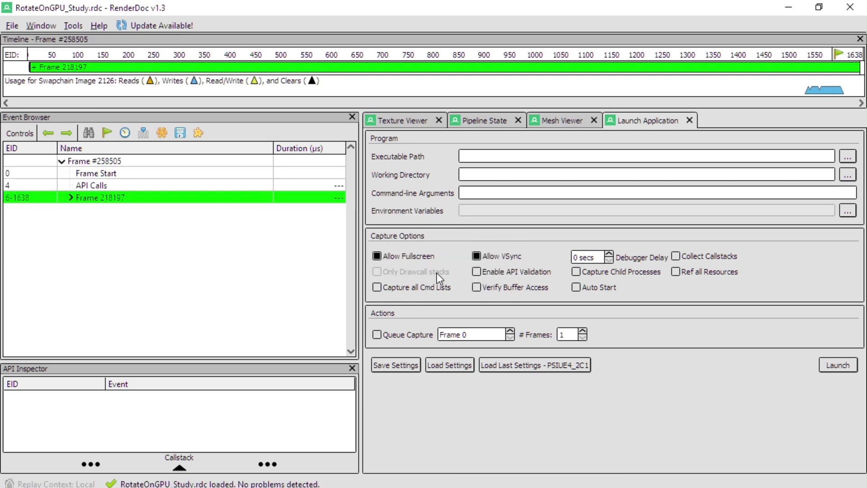
Expand Frame 218197, FRAME and Scene in the event tree down to the individual mesh draw events.
{"action": "left_click", "coordinate": [70, 201]}
{"action": "left_click", "coordinate": [77, 209]}
{"action": "left_click", "coordinate": [87, 246]}
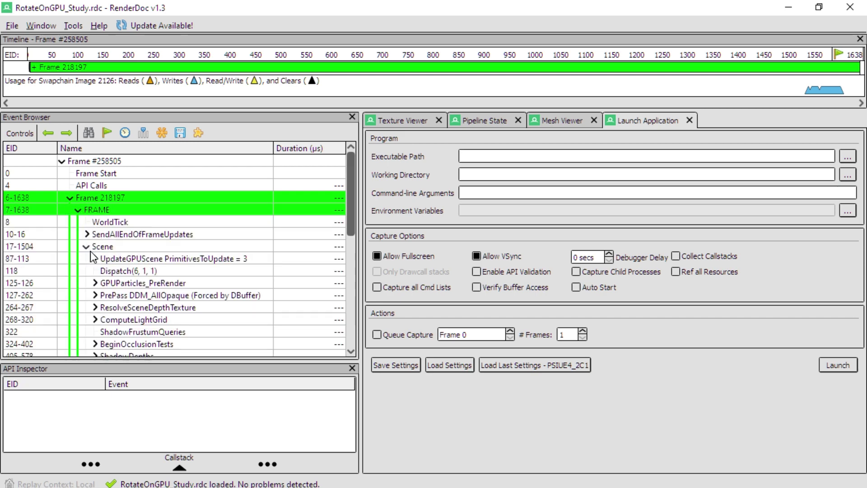
{"action": "scroll", "coordinate": [104, 251], "scroll_direction": "down", "scroll_amount": 4}
{"action": "double_click", "coordinate": [121, 246]}
{"action": "scroll", "coordinate": [137, 255], "scroll_direction": "down", "scroll_amount": 2}
{"action": "scroll", "coordinate": [137, 256], "scroll_direction": "down", "scroll_amount": 2}
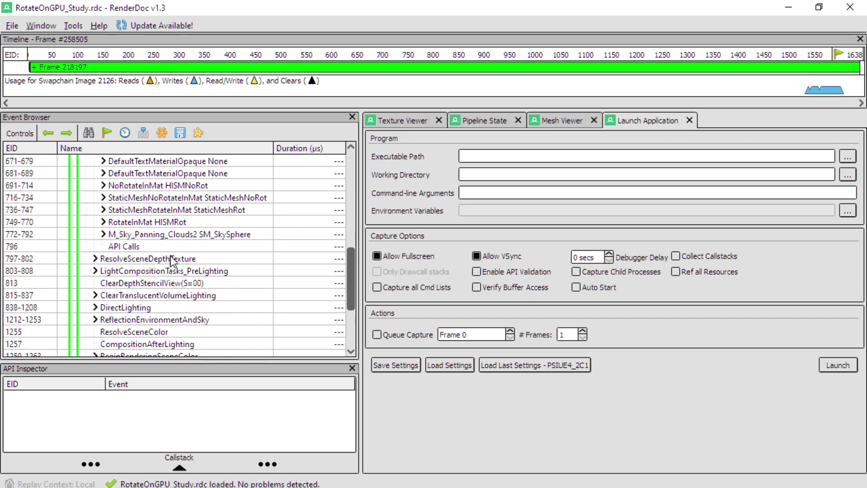
Select the NoRotateInMat HISMNoRot event and display its GBufferA output as a texture.
{"action": "scroll", "coordinate": [171, 259], "scroll_direction": "up", "scroll_amount": 1}
{"action": "left_click", "coordinate": [136, 224]}
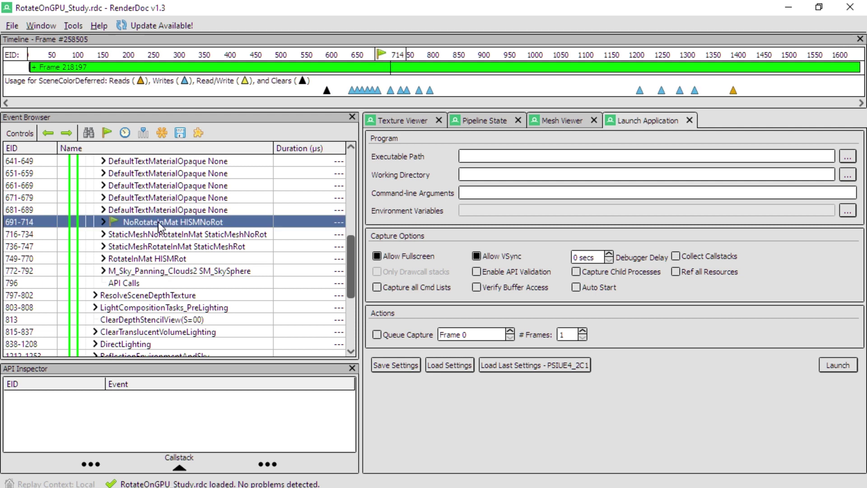
{"action": "left_click", "coordinate": [413, 122]}
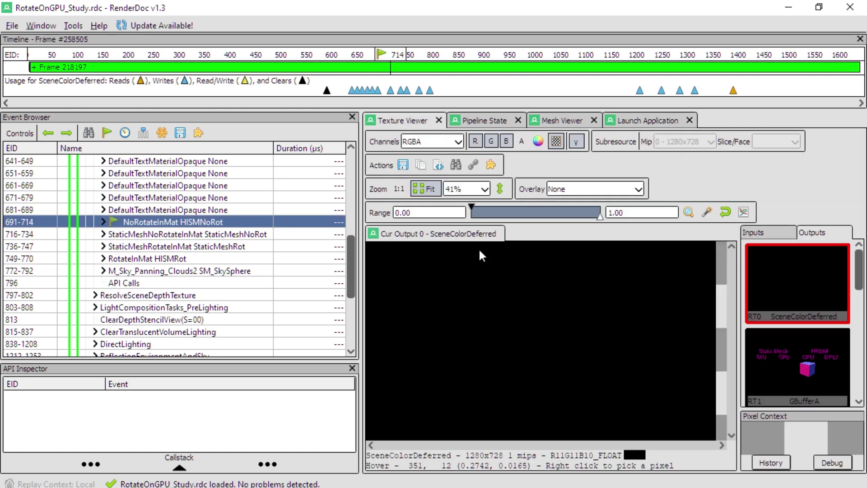
{"action": "left_click", "coordinate": [817, 356]}
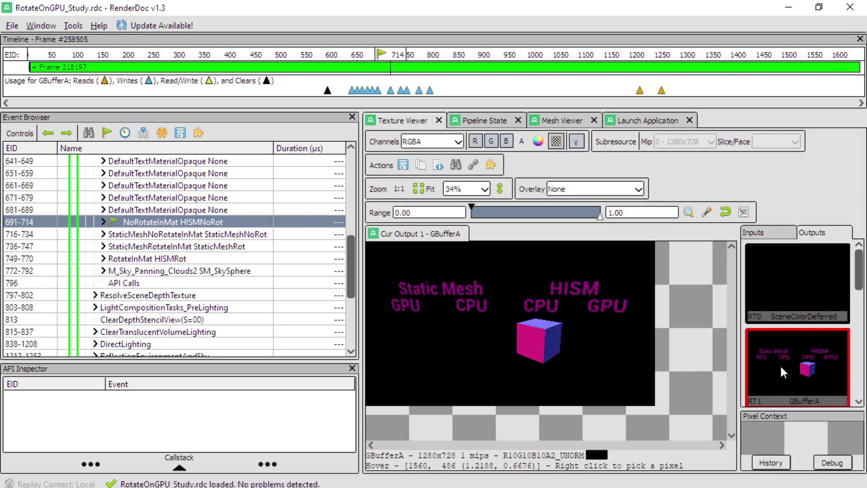
Widen the event list and its Name column while viewing the StaticMeshNoRot, StaticMeshRot and HISMRot draws in order.
{"action": "left_click", "coordinate": [182, 231]}
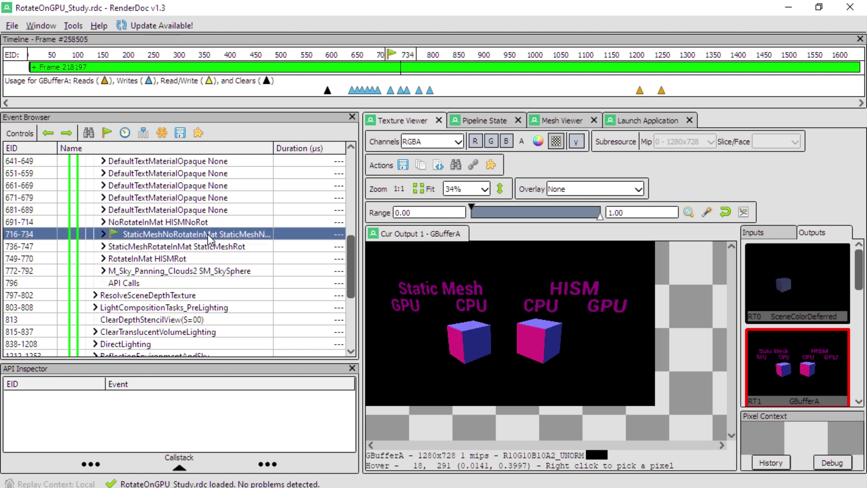
{"action": "left_click_drag", "start_coordinate": [361, 210], "coordinate": [435, 210]}
{"action": "left_click_drag", "start_coordinate": [274, 149], "coordinate": [314, 149]}
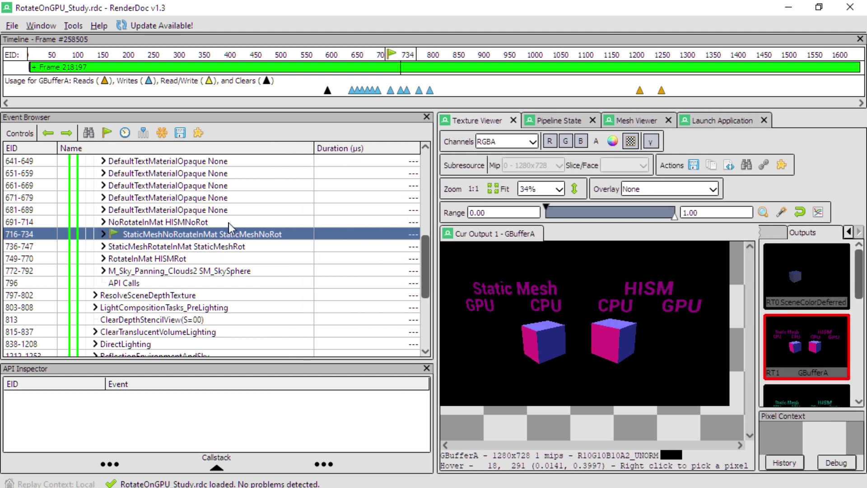
{"action": "left_click", "coordinate": [223, 247]}
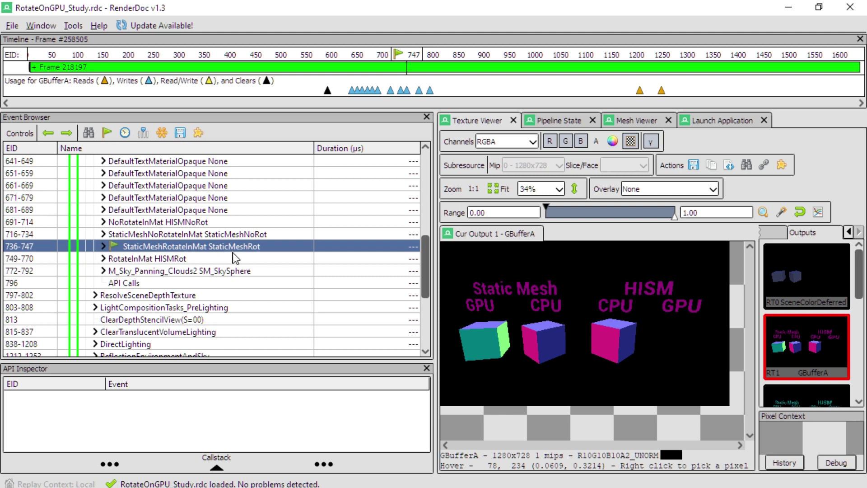
{"action": "left_click", "coordinate": [189, 260]}
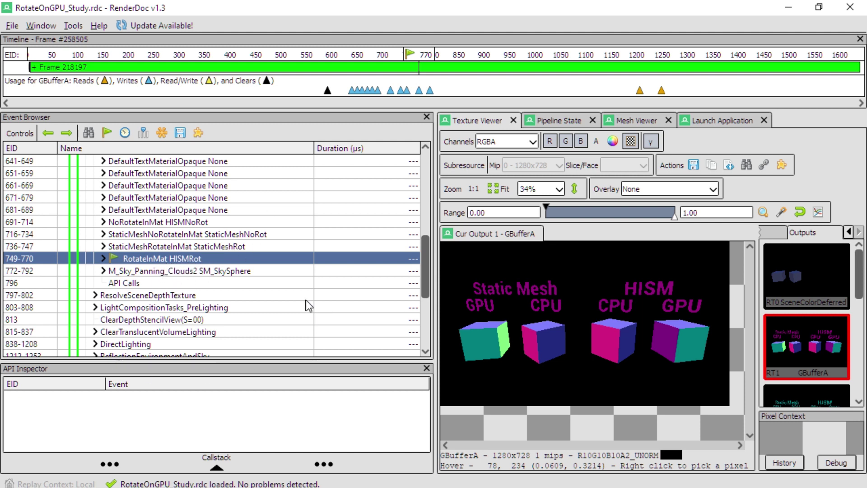
Time the durations of the captured events and look over the HISM and static mesh draws.
{"action": "left_click", "coordinate": [125, 133]}
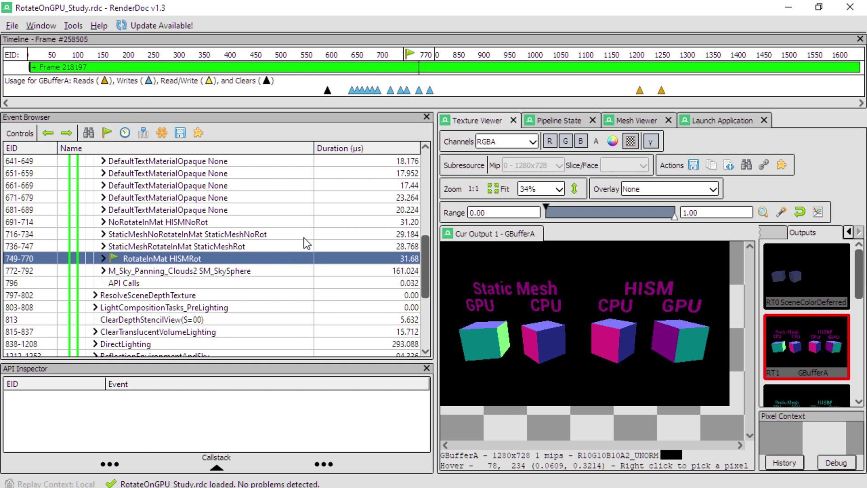
{"action": "left_click", "coordinate": [264, 225]}
{"action": "left_click", "coordinate": [267, 248]}
{"action": "left_click", "coordinate": [271, 237]}
{"action": "left_click", "coordinate": [273, 248]}
{"action": "left_click", "coordinate": [271, 258]}
Go through the four cube draws from HISMNoRot to HISMRot three times, comparing their durations and GBufferA outputs.
{"action": "left_click", "coordinate": [342, 222]}
{"action": "left_click", "coordinate": [345, 234]}
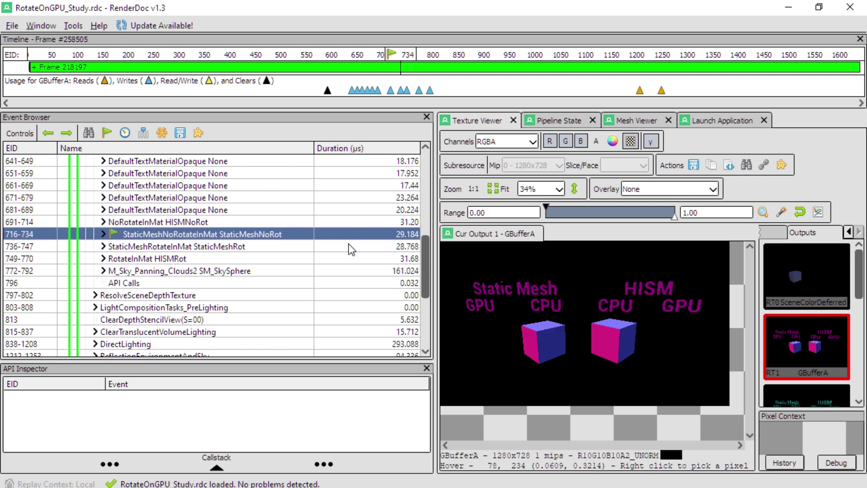
{"action": "left_click", "coordinate": [351, 246]}
{"action": "left_click", "coordinate": [350, 259]}
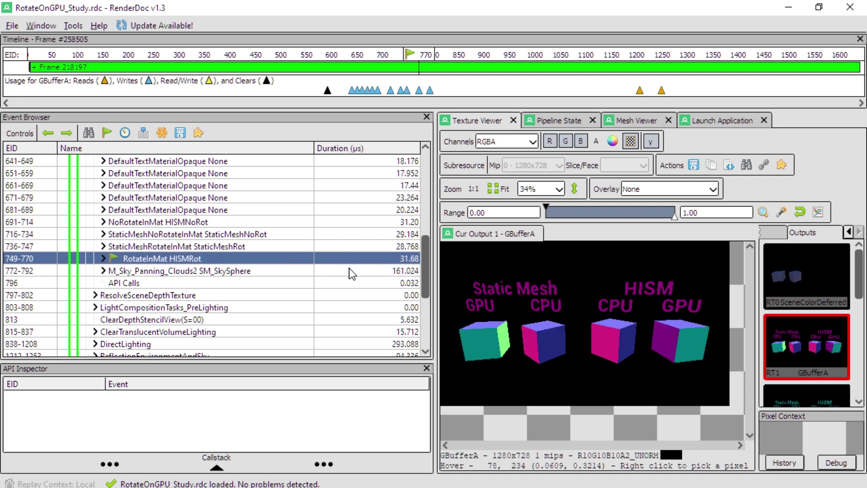
{"action": "left_click", "coordinate": [319, 223]}
{"action": "left_click", "coordinate": [321, 234]}
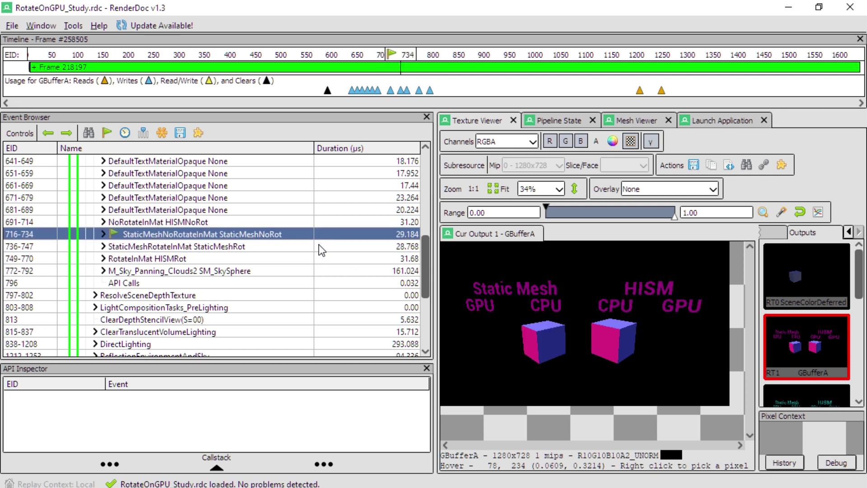
{"action": "left_click", "coordinate": [323, 246]}
{"action": "left_click", "coordinate": [321, 257]}
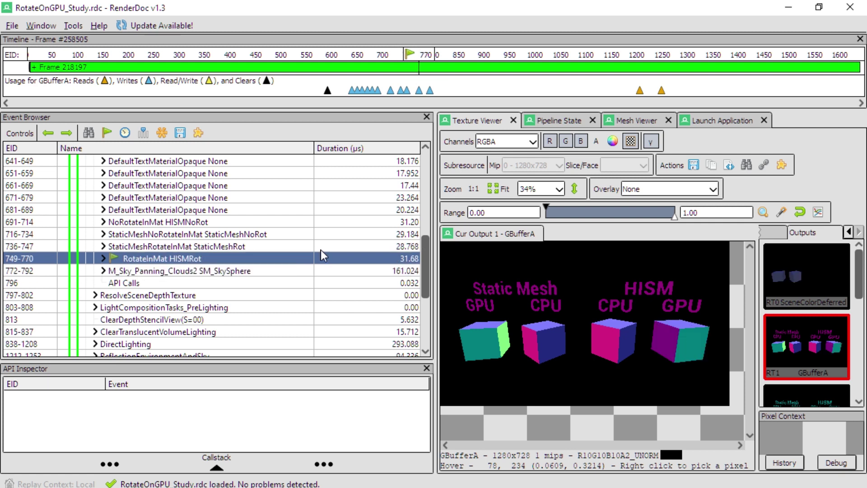
{"action": "left_click", "coordinate": [300, 222]}
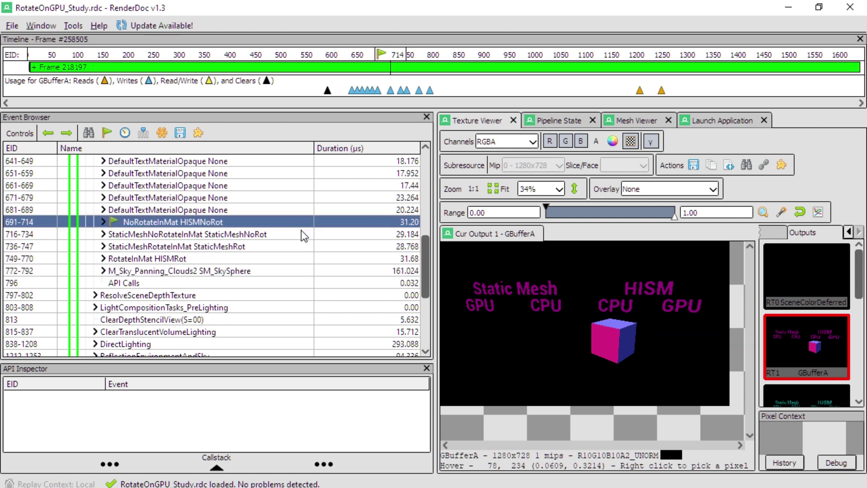
{"action": "left_click", "coordinate": [304, 234]}
{"action": "left_click", "coordinate": [313, 247]}
{"action": "left_click", "coordinate": [307, 257]}
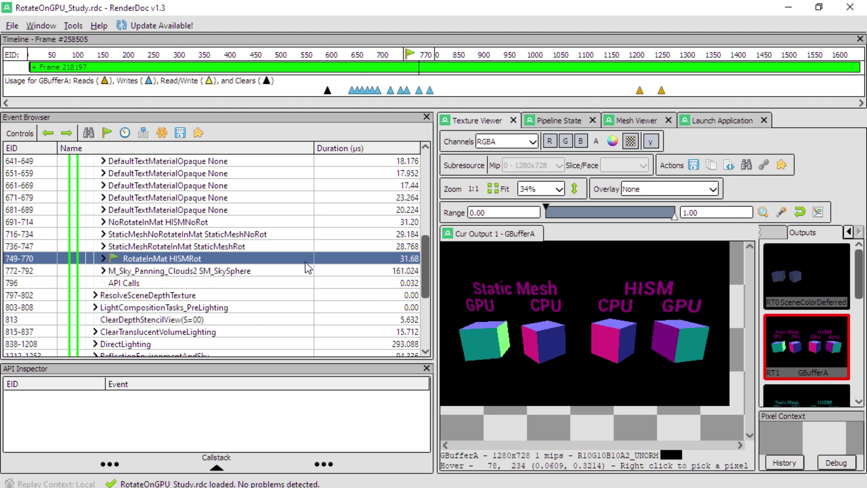
Move back and forth between the non-rotating and rotating material draws to compare their GPU cost.
{"action": "left_click", "coordinate": [296, 222]}
{"action": "left_click", "coordinate": [271, 234]}
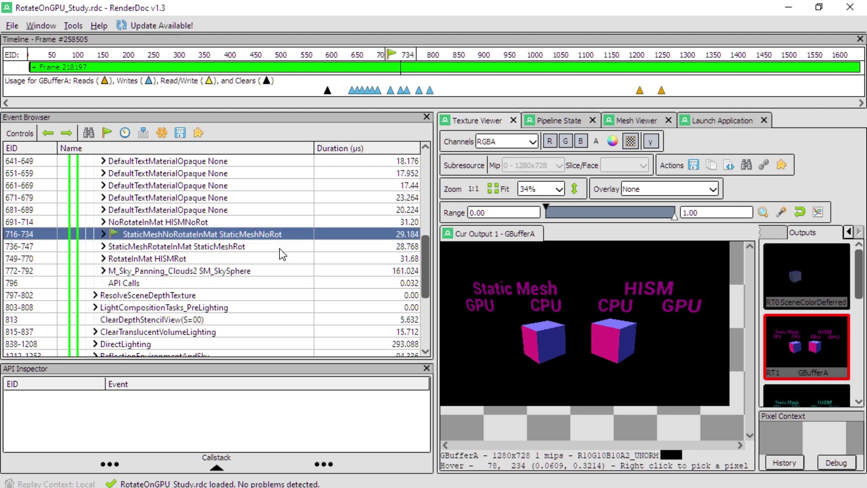
{"action": "left_click", "coordinate": [282, 247]}
{"action": "left_click", "coordinate": [285, 270]}
{"action": "left_click", "coordinate": [282, 235]}
{"action": "left_click", "coordinate": [289, 222]}
{"action": "left_click", "coordinate": [283, 246]}
{"action": "left_click", "coordinate": [278, 259]}
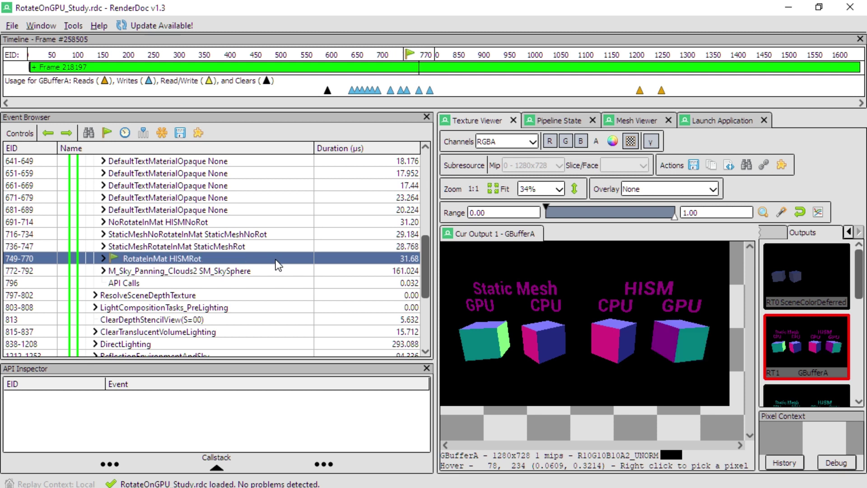
Compare the durations of StaticMeshRot and HISMRot, and review all four cube draws once more from HISMNoRot.
{"action": "left_click", "coordinate": [393, 247]}
{"action": "left_click", "coordinate": [381, 259]}
{"action": "left_click", "coordinate": [288, 224]}
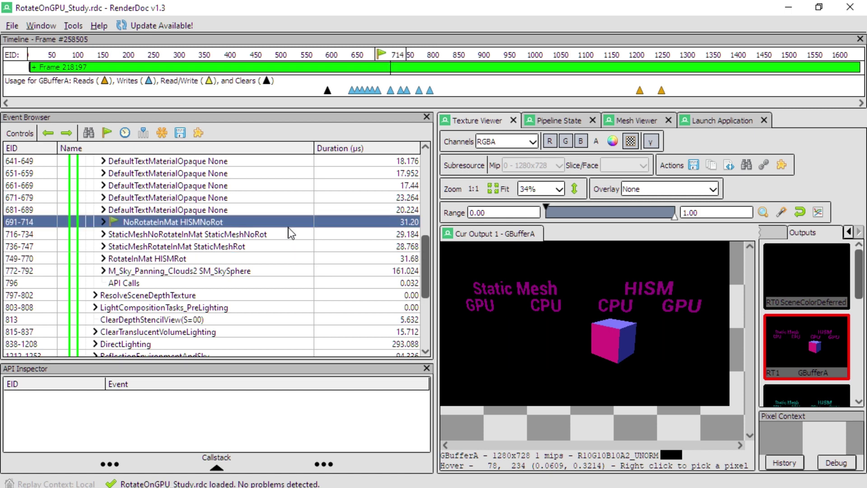
{"action": "left_click", "coordinate": [288, 234]}
{"action": "left_click", "coordinate": [290, 246]}
{"action": "left_click", "coordinate": [288, 258]}
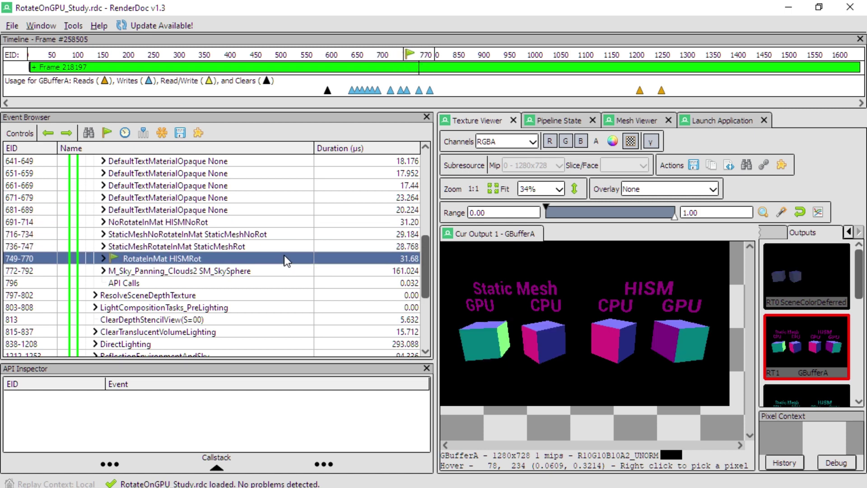